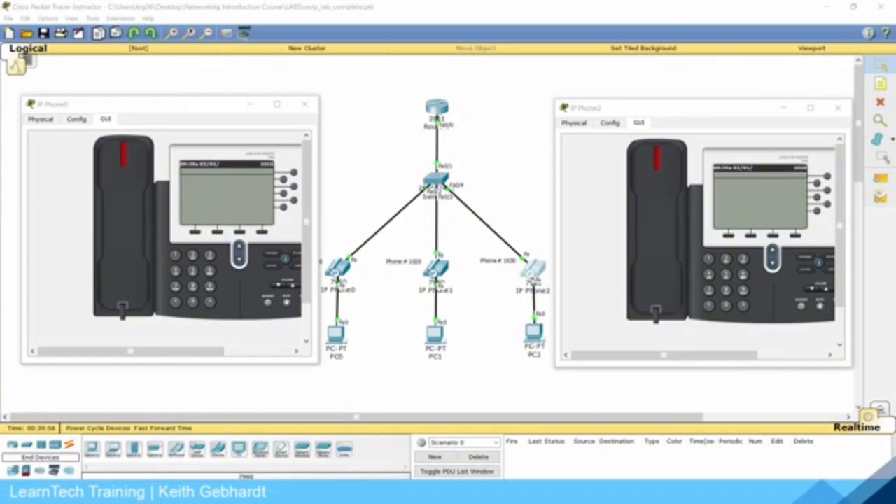
Place a test call from IP Phone0 to extension 1030 and answer it on IP Phone2.
click(177, 260)
click(195, 304)
click(213, 258)
click(195, 305)
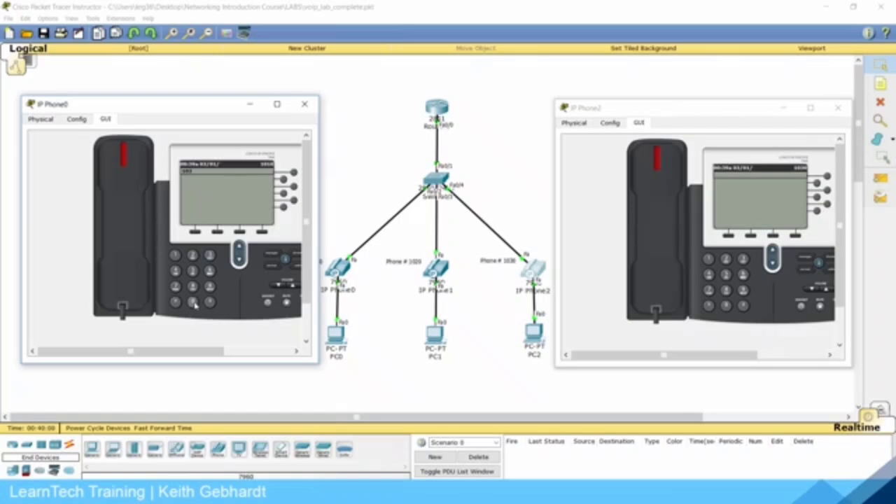
click(123, 217)
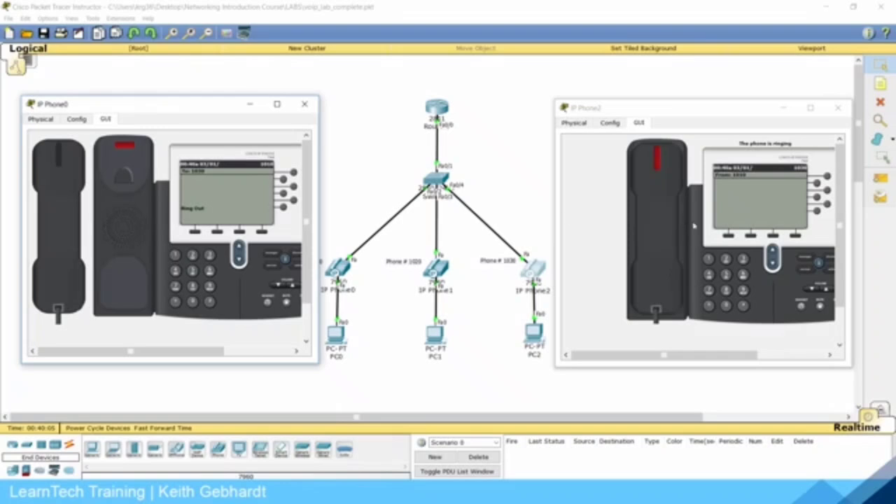
click(668, 226)
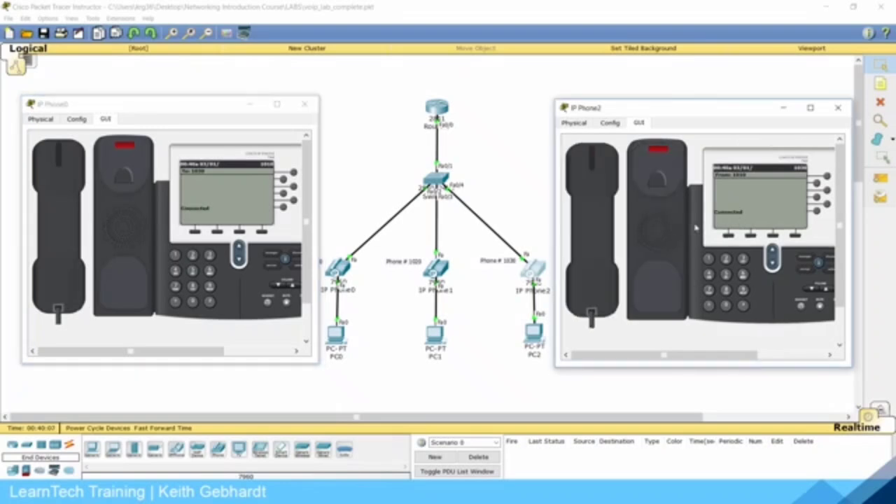
Hang up both handsets and close the IP Phone0 and IP Phone2 windows.
click(608, 243)
click(42, 214)
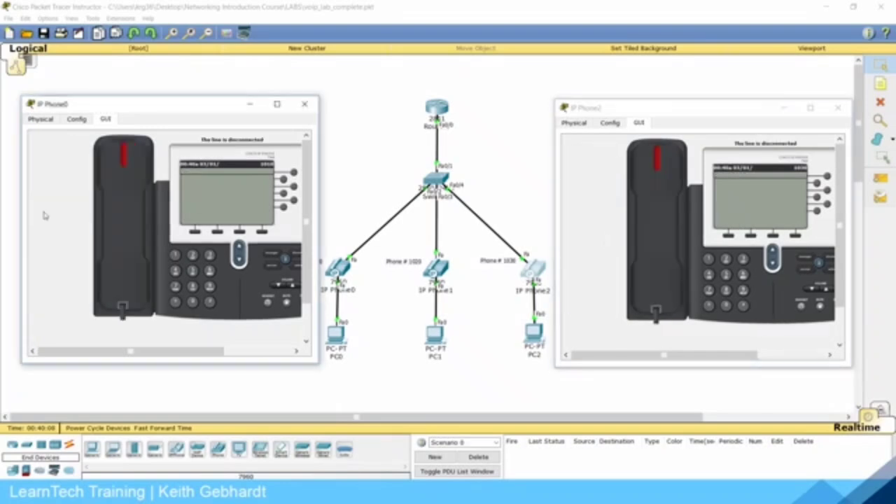
click(304, 103)
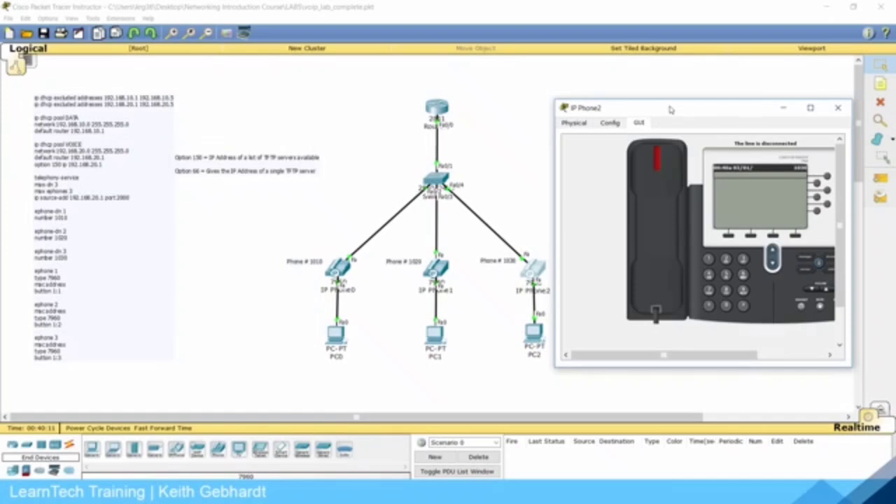
drag(669, 107, 569, 98)
click(732, 98)
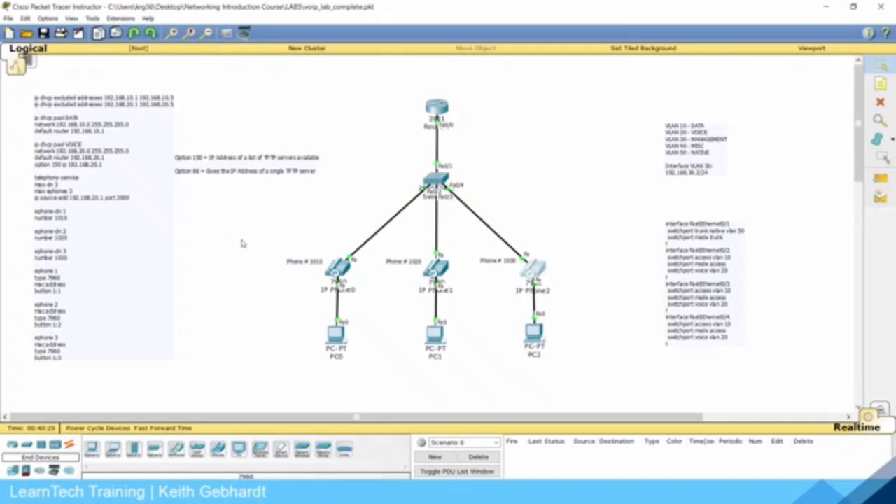
Set PC4's IP configuration to DHCP in the unwired topology below the completed lab.
scroll(241, 243, down, 10)
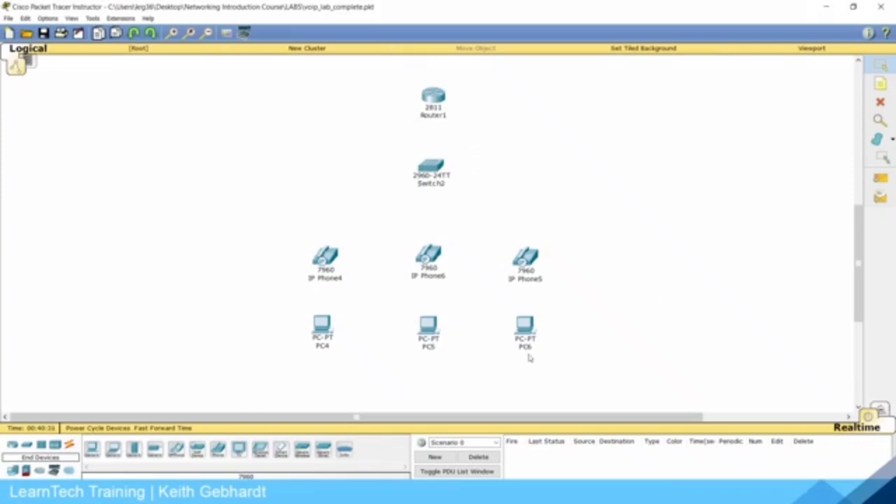
click(329, 320)
click(394, 151)
click(331, 184)
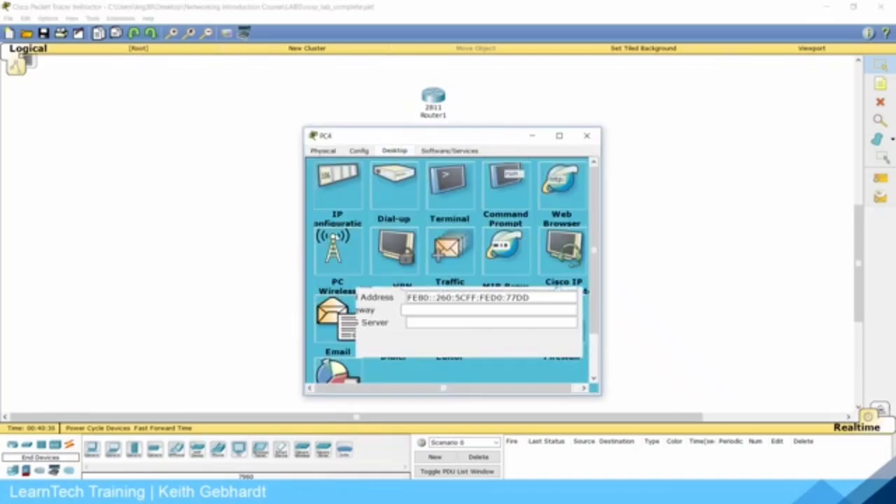
click(587, 135)
Set PC5's IP configuration to DHCP.
click(442, 324)
click(394, 151)
click(345, 179)
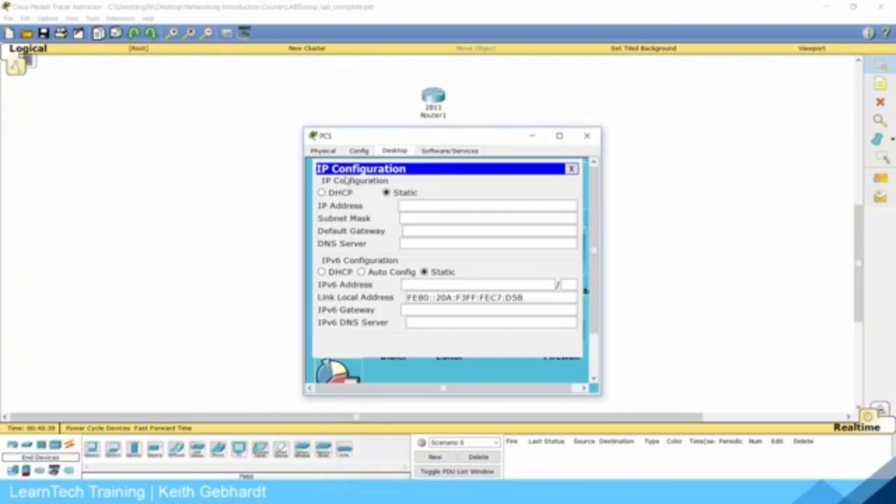
click(340, 192)
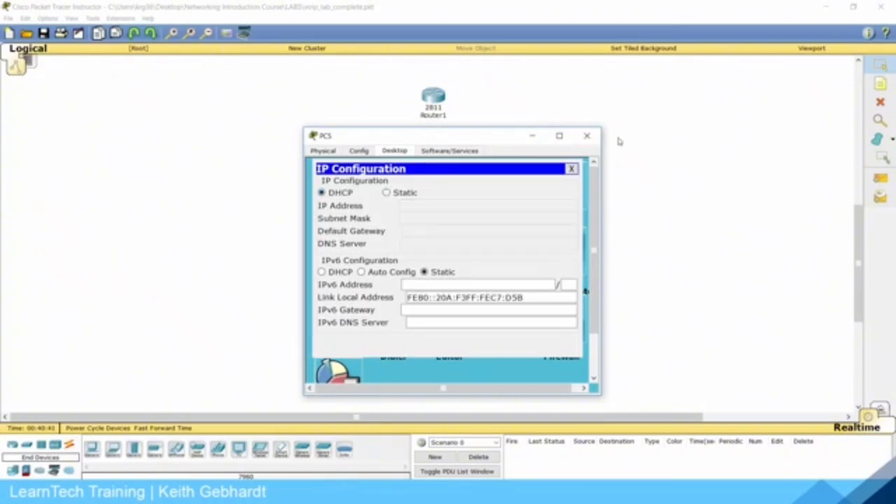
click(587, 135)
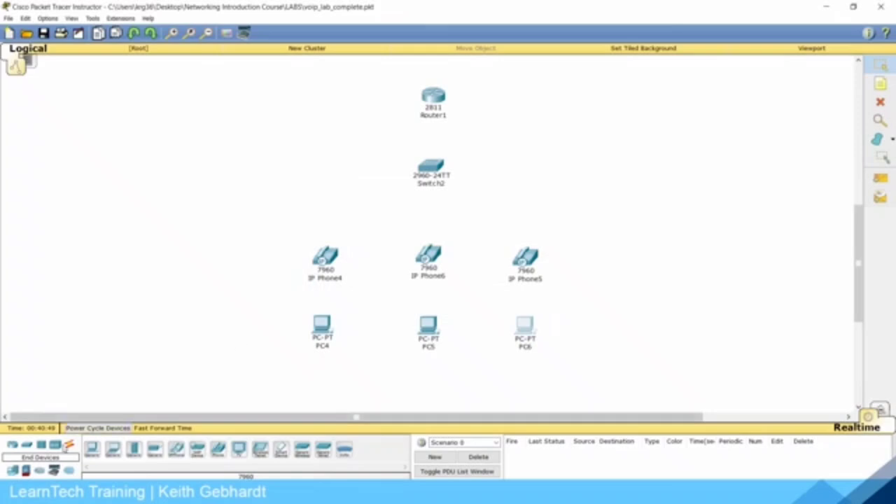
Connect PC4's FastEthernet0 port to the PC port of IP Phone4 with a copper straight-through cable.
click(68, 445)
click(133, 449)
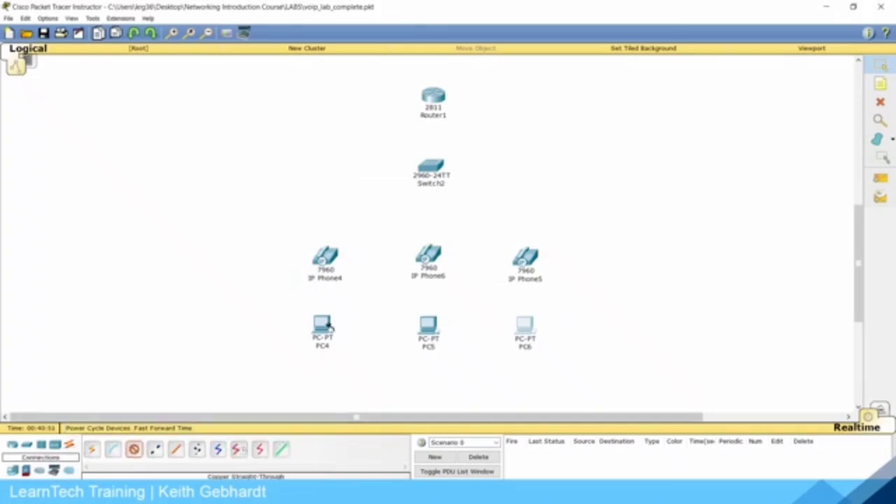
click(329, 328)
click(360, 340)
click(324, 259)
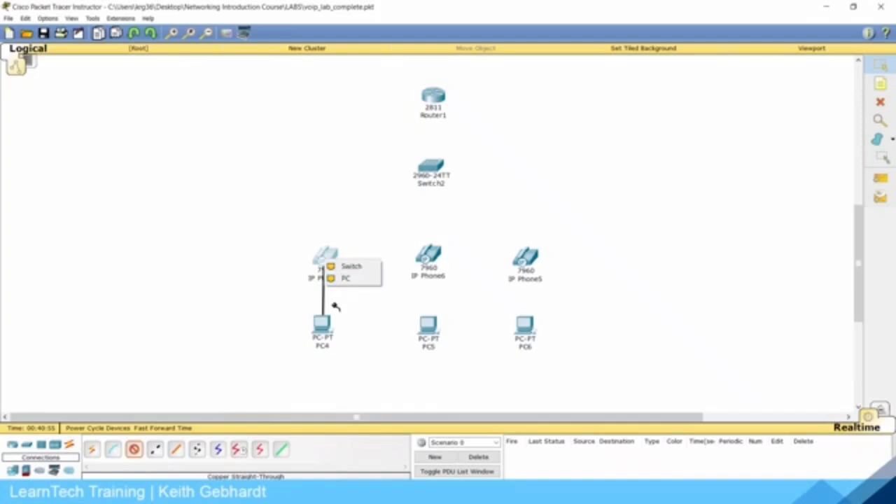
click(346, 278)
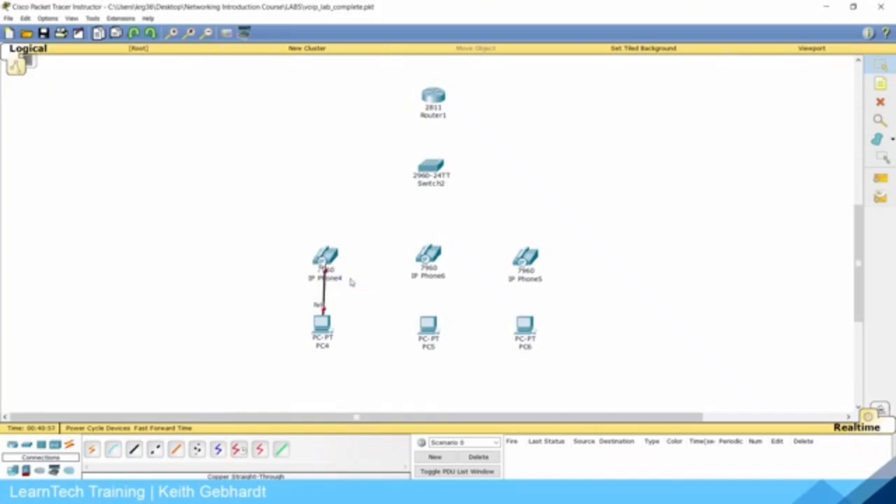
Connect PC5's FastEthernet0 port to the PC port of IP Phone6 with a copper straight-through cable.
click(134, 450)
click(440, 327)
click(447, 341)
click(427, 265)
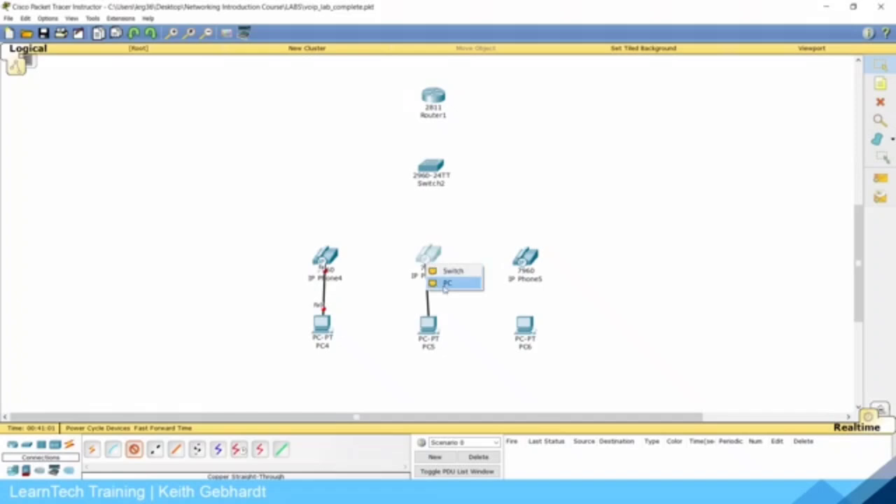
click(445, 283)
Connect PC6's FastEthernet0 port to the PC port of IP Phone5 with a copper straight-through cable.
click(134, 449)
click(529, 329)
click(534, 343)
click(530, 257)
click(550, 274)
Connect the Switch port of IP Phone4 to FastEthernet0/2 on Switch2 with a copper straight-through cable.
click(133, 450)
click(324, 259)
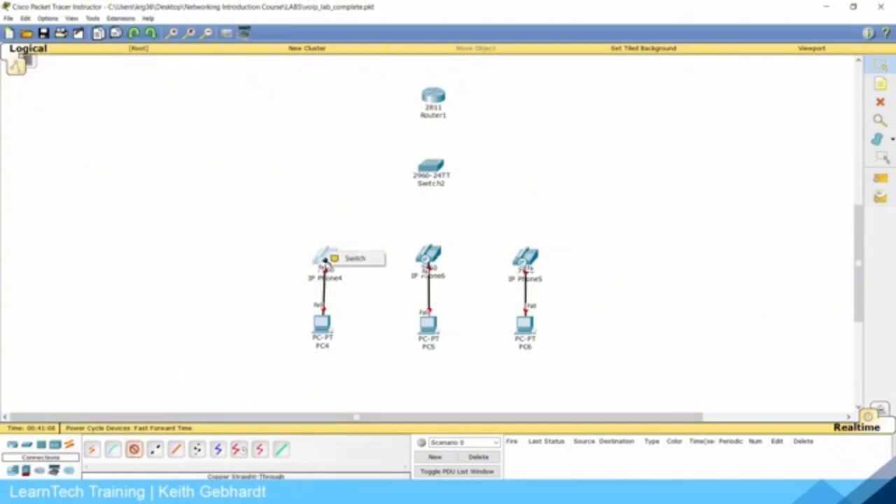
click(354, 259)
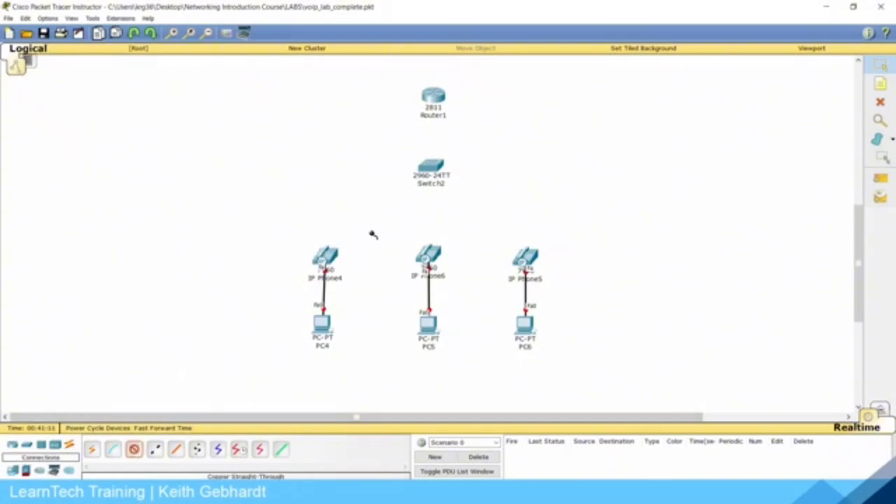
click(427, 171)
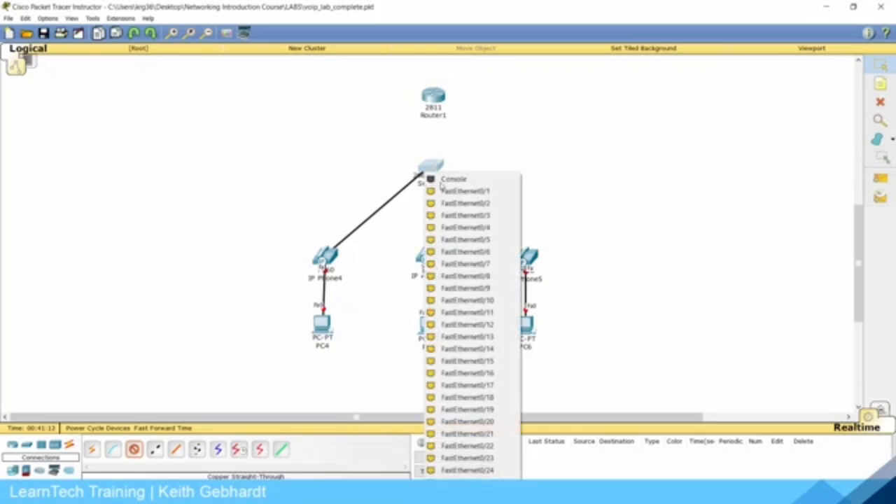
click(449, 203)
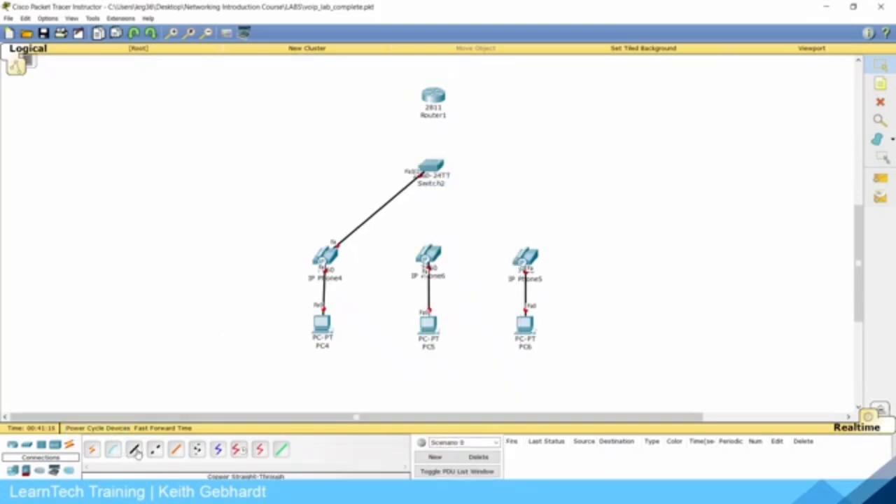
Connect the Switch port of IP Phone6 to FastEthernet0/3 on Switch2 with a copper straight-through cable.
click(437, 253)
click(460, 256)
click(428, 171)
click(452, 204)
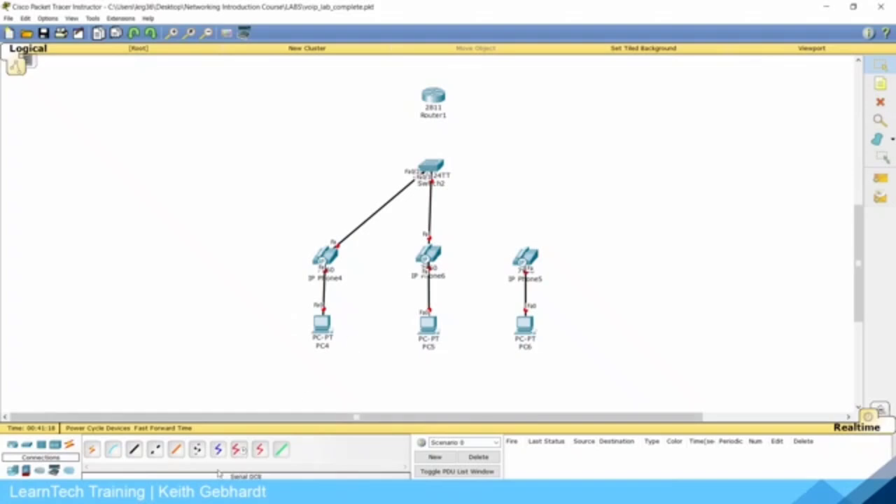
Connect the Switch port of IP Phone5 to FastEthernet0/4 on Switch2 with a copper straight-through cable.
click(525, 258)
click(550, 260)
click(443, 168)
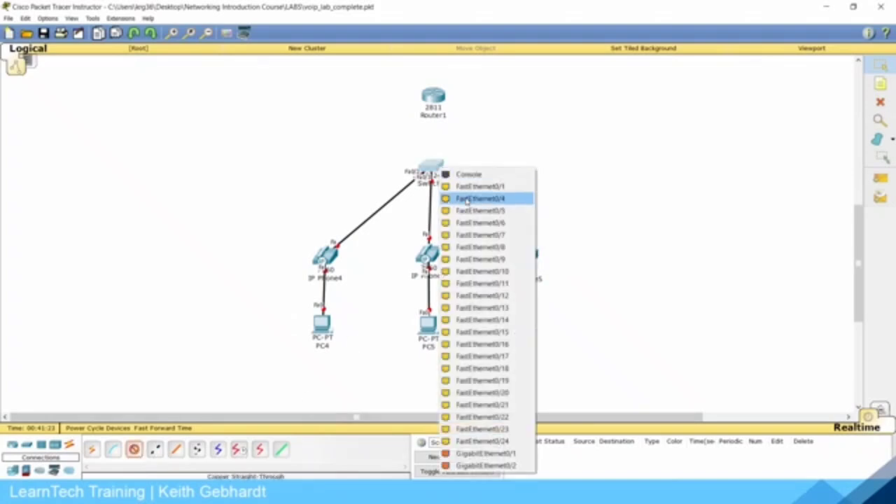
click(469, 202)
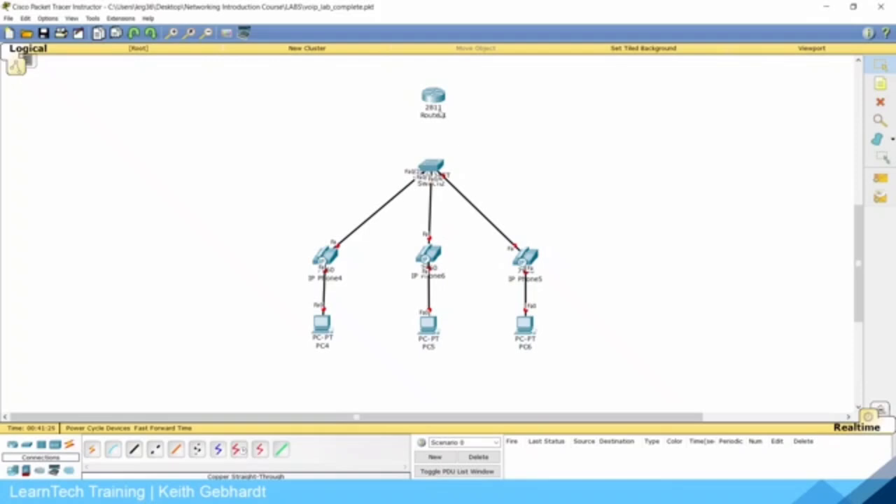
Connect FastEthernet0/0 on Router1 to FastEthernet0/1 on Switch2 with a copper straight-through cable.
click(134, 449)
click(438, 99)
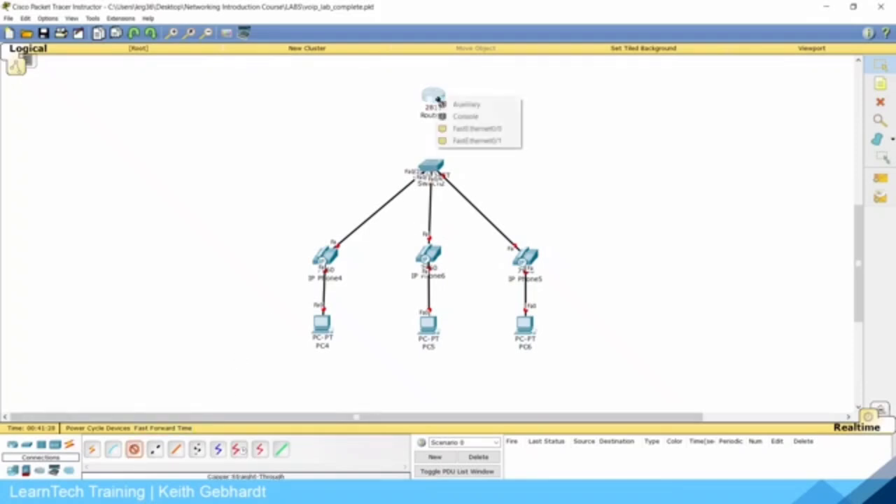
click(468, 129)
click(428, 169)
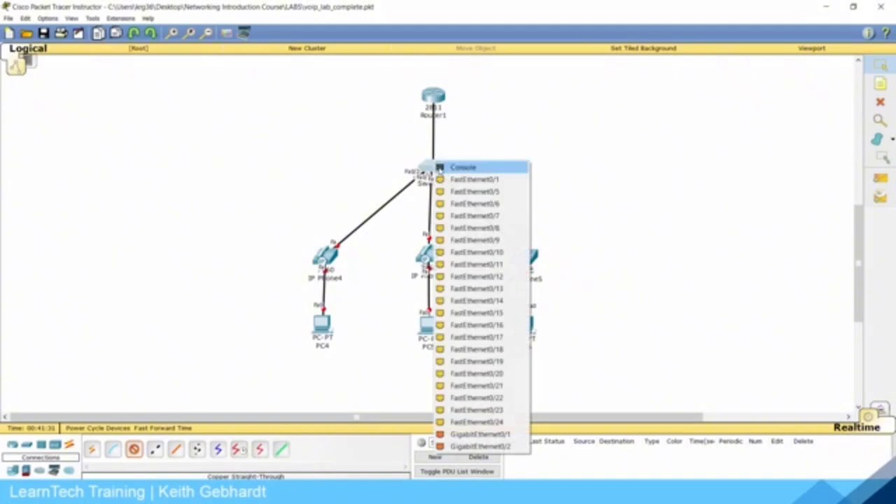
click(462, 179)
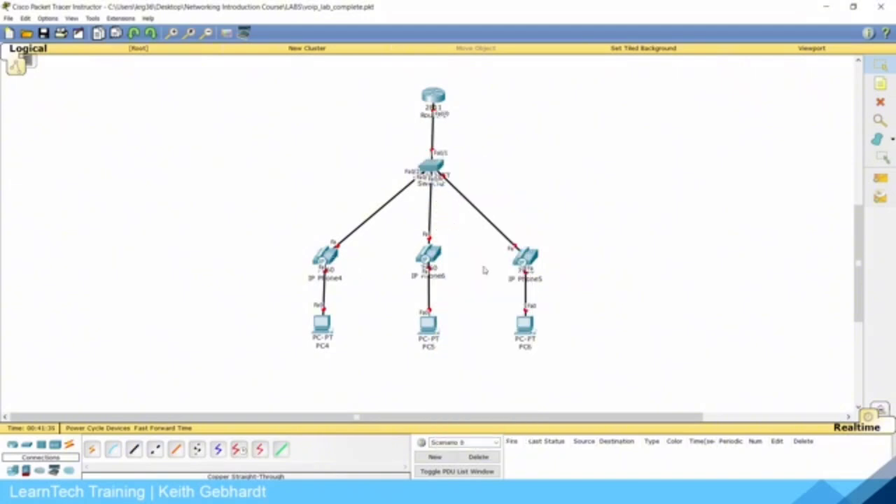
Plug the VoIP power adapter into IP Phone4 and close its window.
click(325, 257)
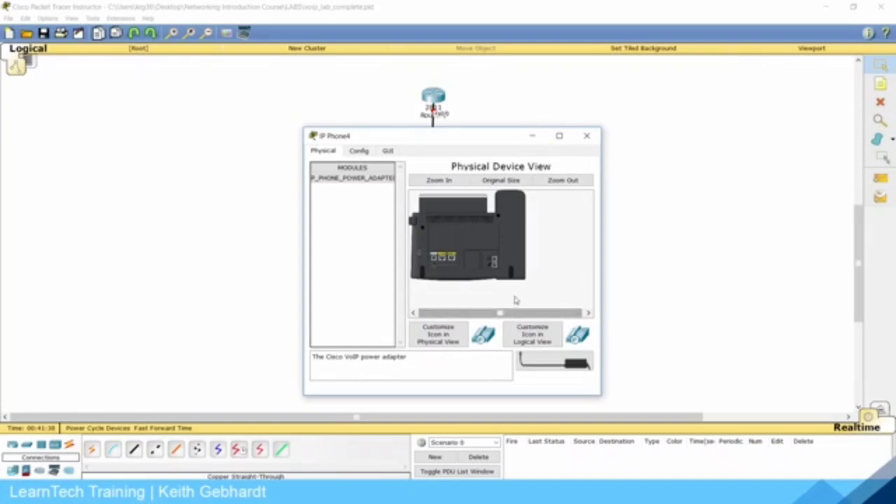
drag(533, 361, 434, 270)
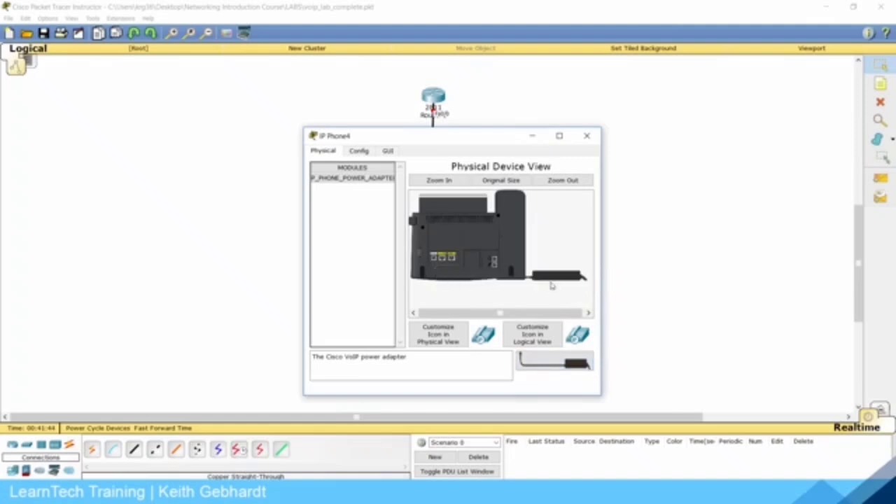
click(586, 136)
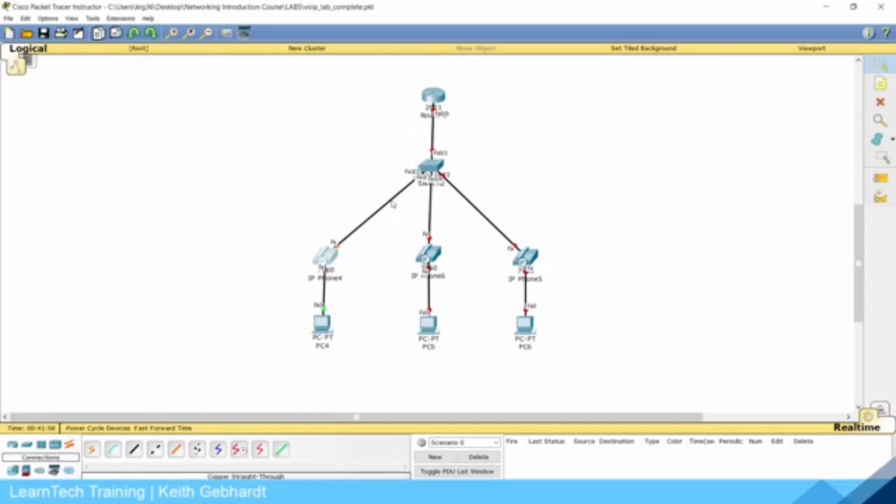
Plug the VoIP power adapter into IP Phone6 and close its window.
click(428, 254)
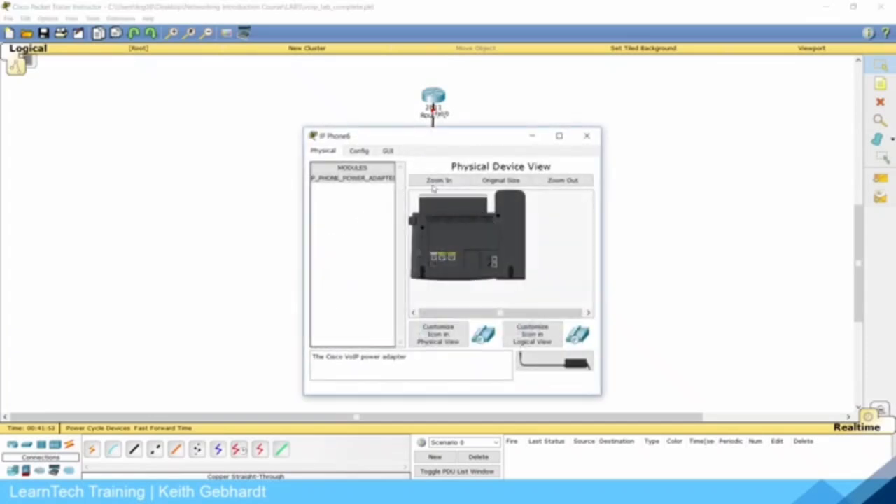
drag(539, 361, 560, 277)
click(584, 136)
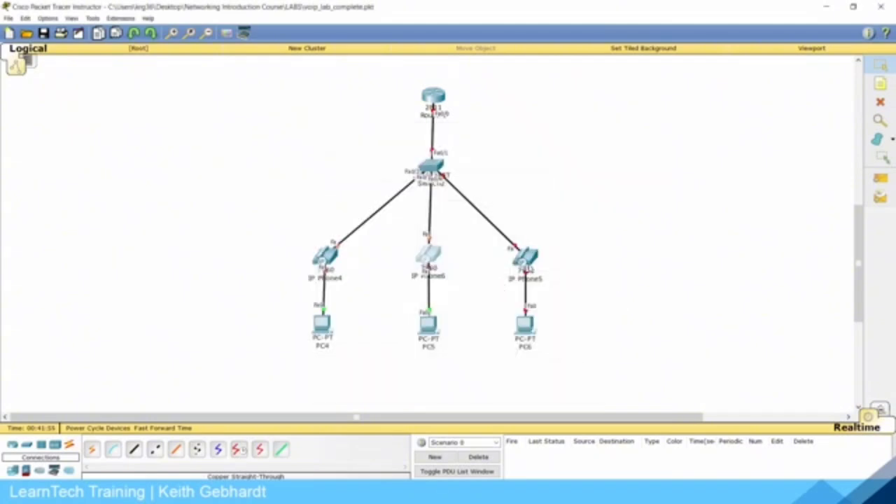
Plug the VoIP power adapter into IP Phone5 and close its window.
click(524, 256)
drag(552, 360, 438, 274)
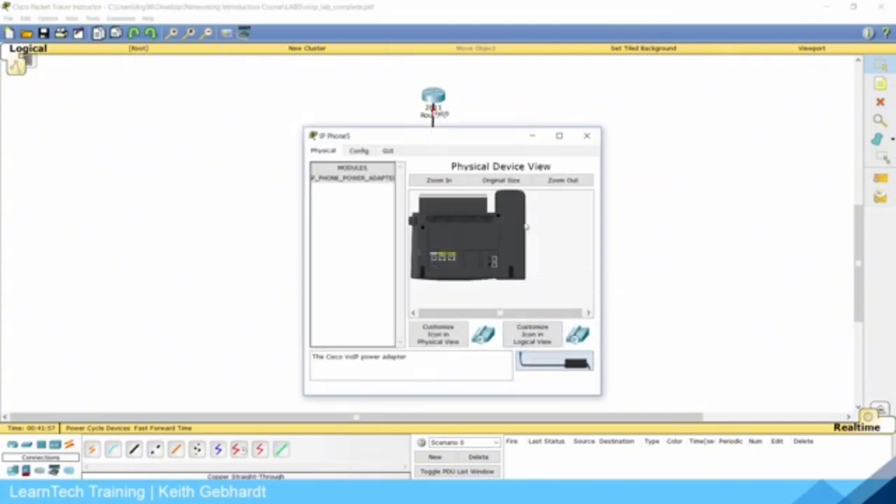
drag(550, 362, 545, 361)
drag(722, 374, 591, 279)
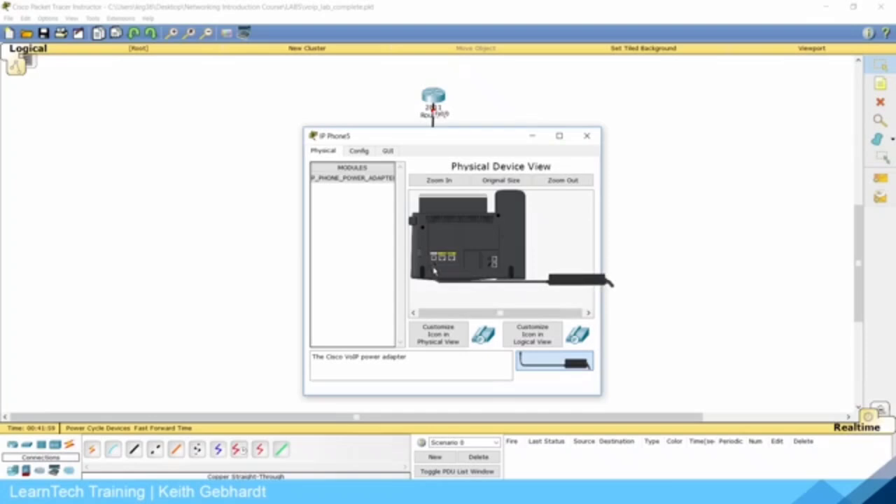
click(587, 136)
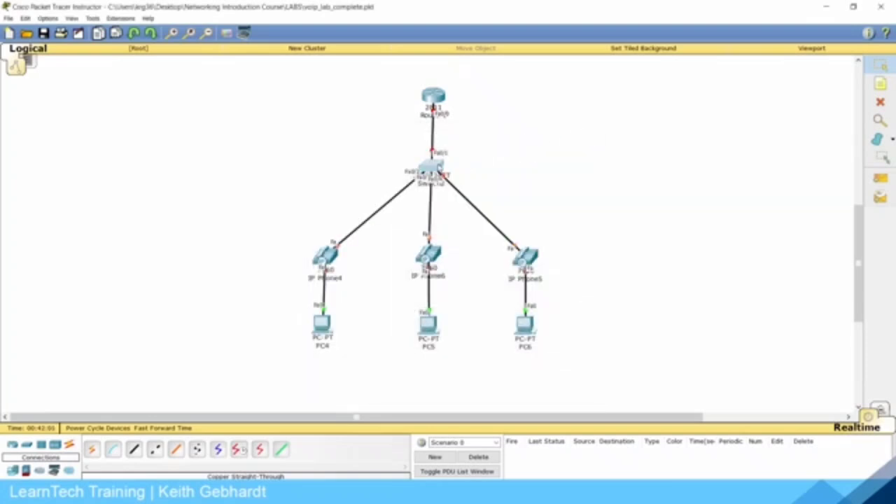
Open the command line of Switch2 and enter global configuration mode from privileged mode.
click(431, 171)
click(387, 152)
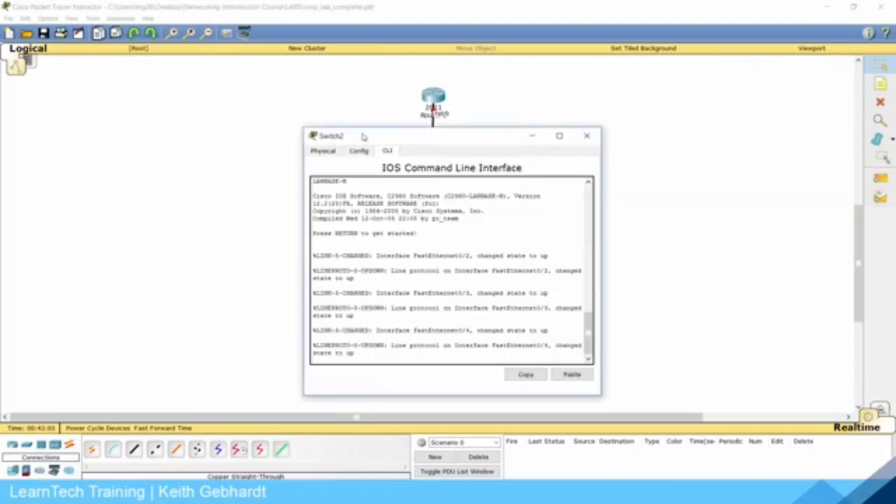
text(en)
key(Return)
text(conf)
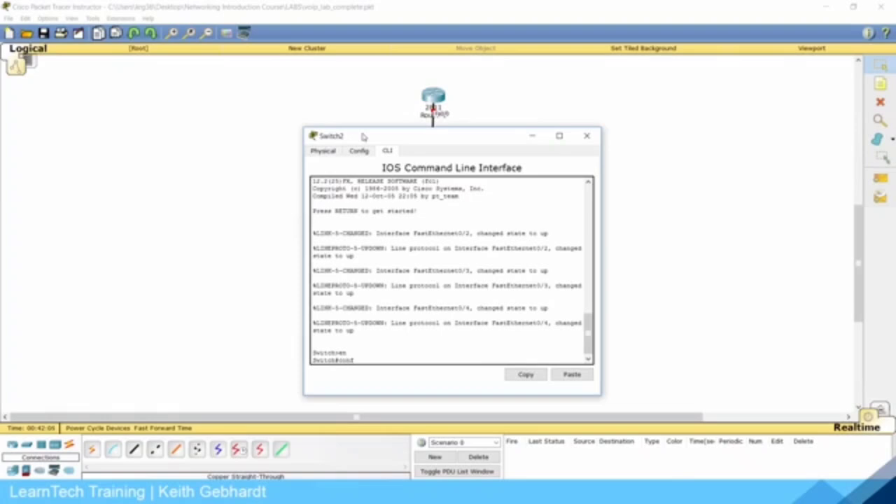
text( t)
key(Return)
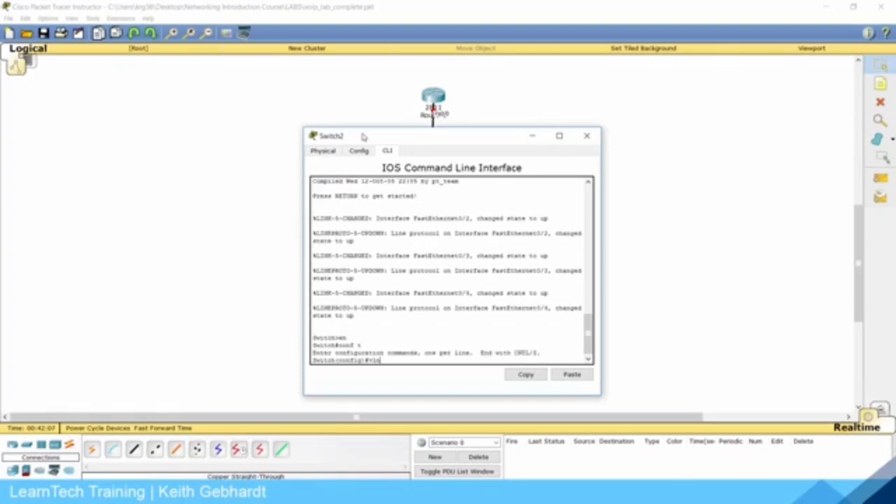
Create VLAN 10 named DATA and VLAN 20 named VOICE on the switch.
text(vlan 10)
key(Return)
text(name DATA)
key(Return)
text(vlan)#vlan)
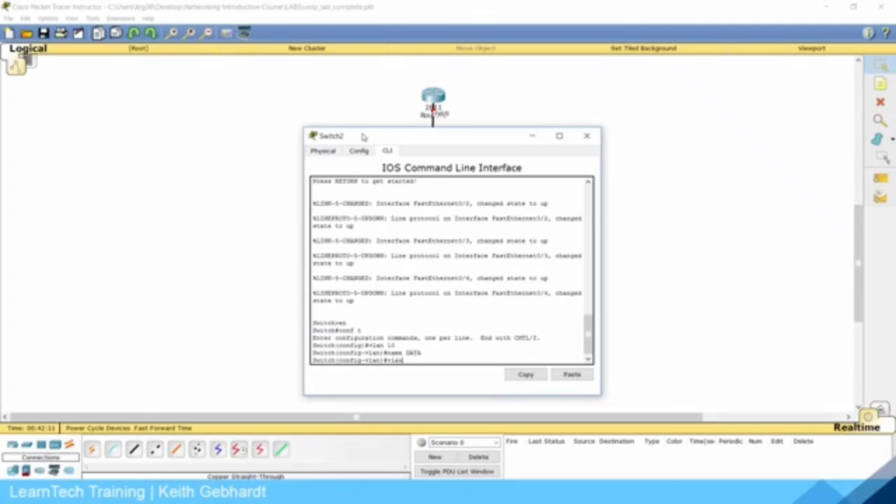
text( 20)
key(Return)
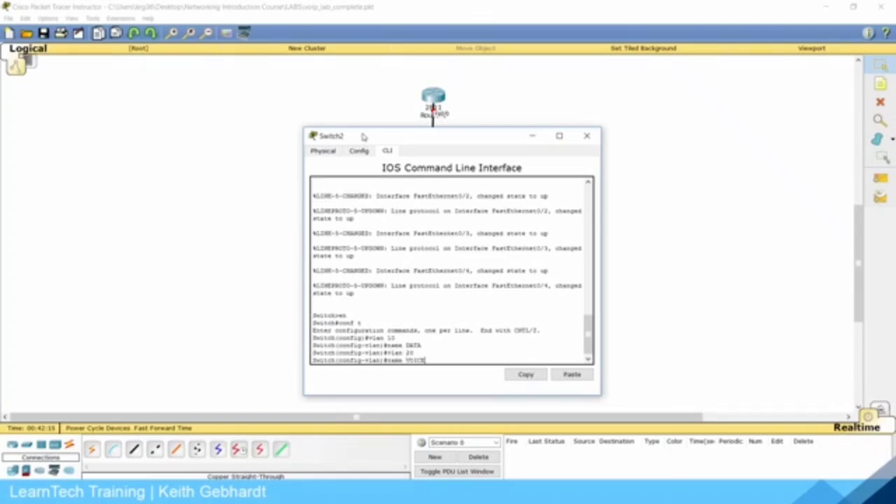
key(Return)
Create VLAN 30 named MGT and VLAN 40 named MISC on the switch.
text(vlan 30)
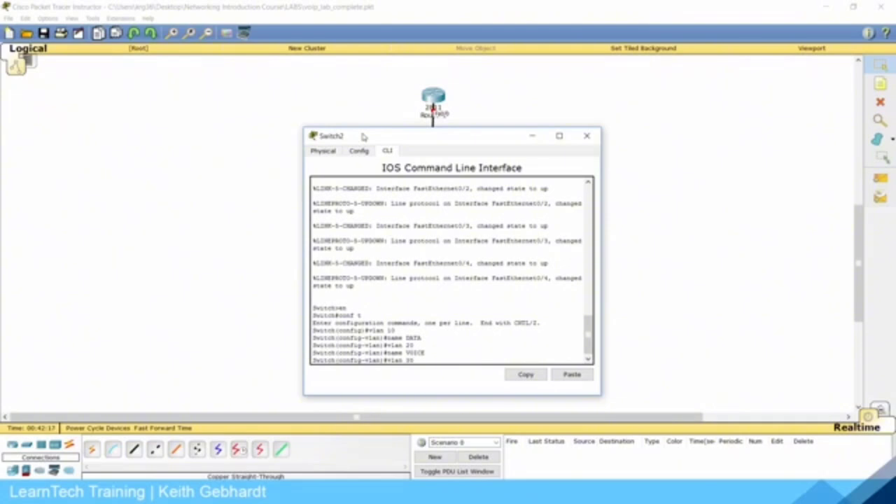
key(Return)
text(name MG)
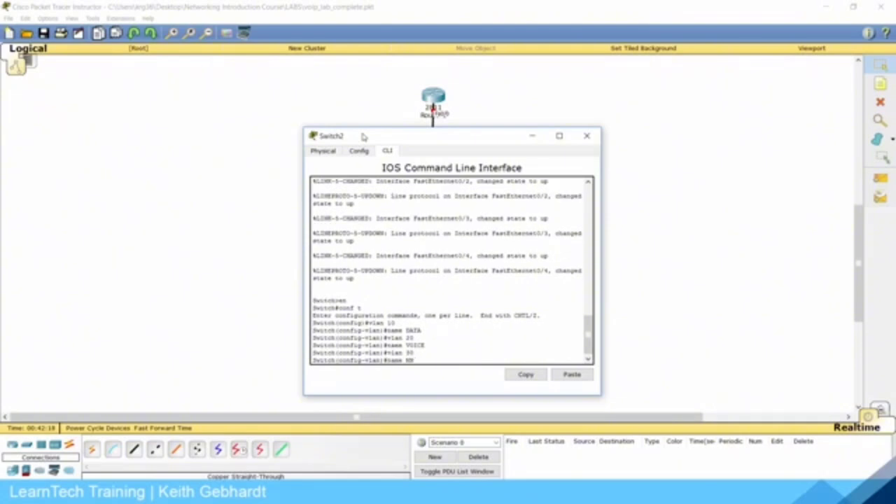
text(T)
key(Return)
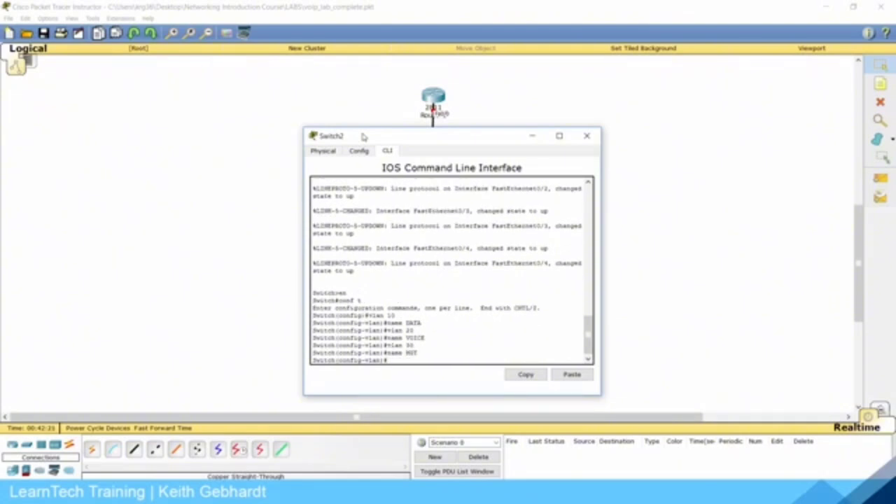
key(Return)
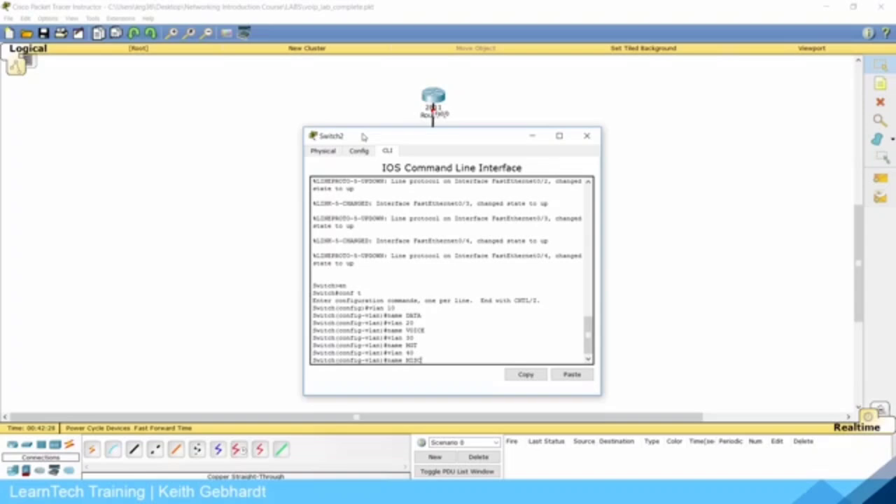
text(name MISC)
key(Return)
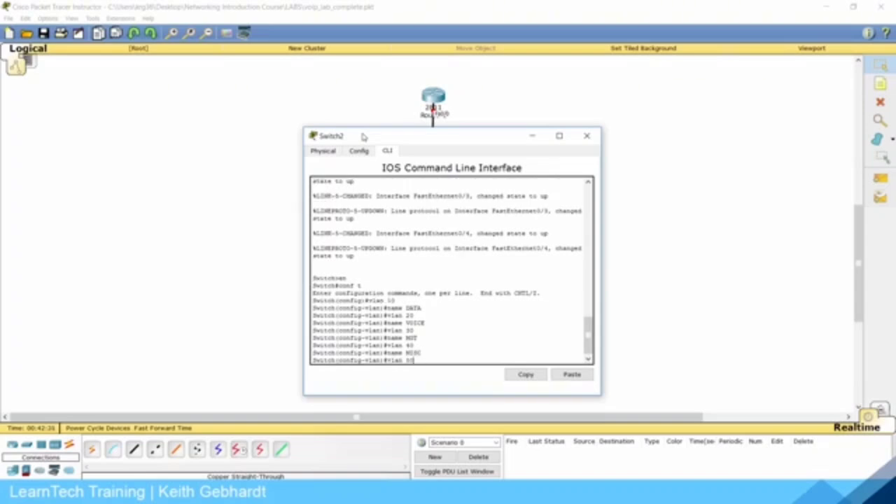
Create VLAN 50 named NATIVE and return to global configuration mode.
key(Return)
text(name NATIVE)
key(Return)
text(exit)
key(Return)
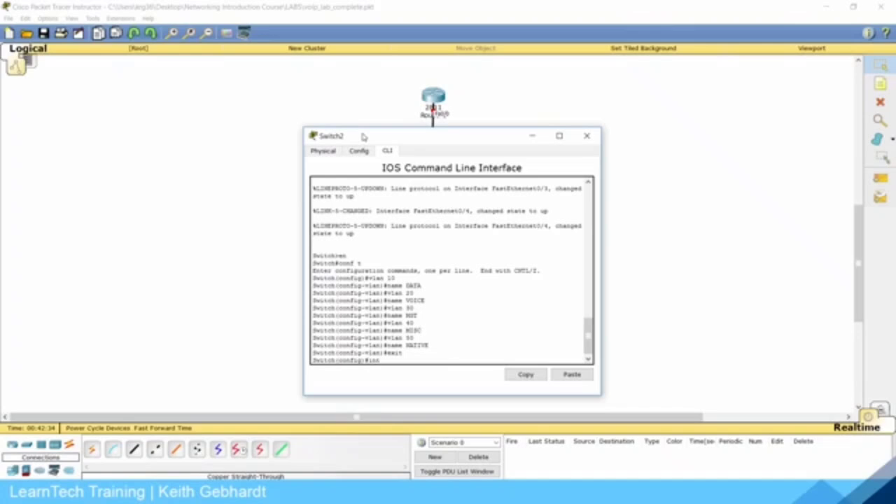
Set interface fa0/1 to trunk mode and enter switchport native vlan 50 for it.
text(int fa0/1)
key(Return)
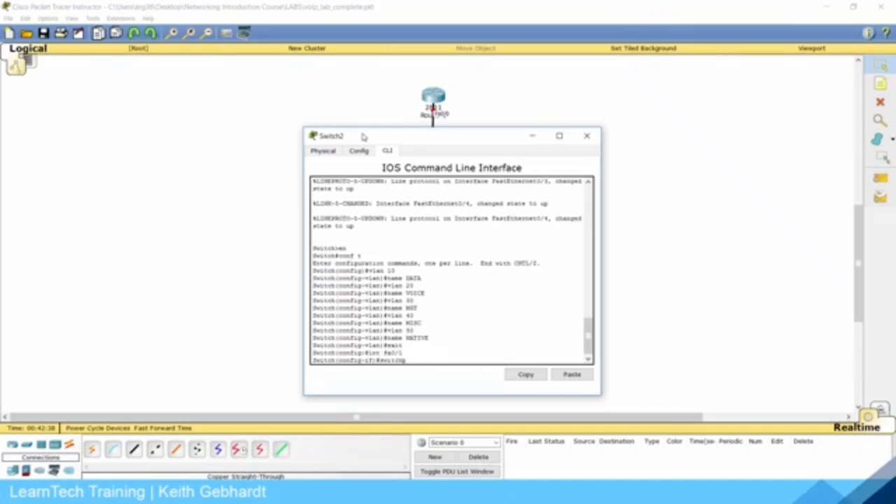
key(Return)
text(sw)
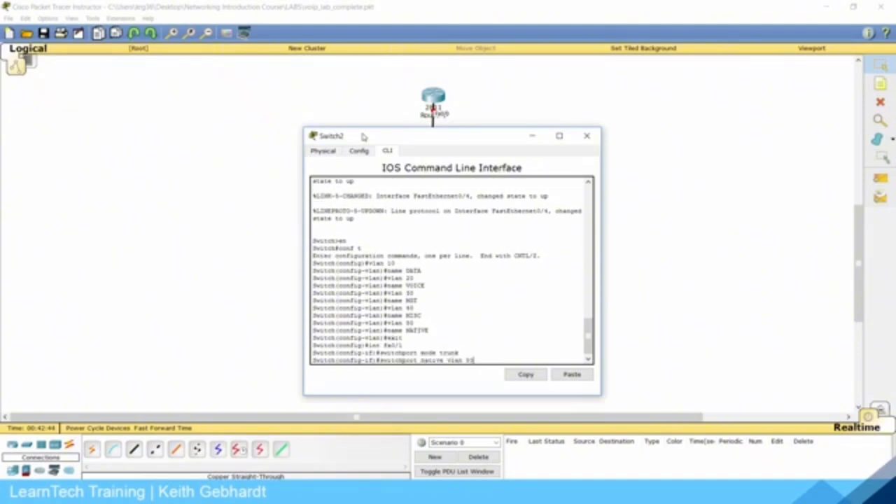
text(itchport native vlan 50)
key(Return)
text(exit)
key(Return)
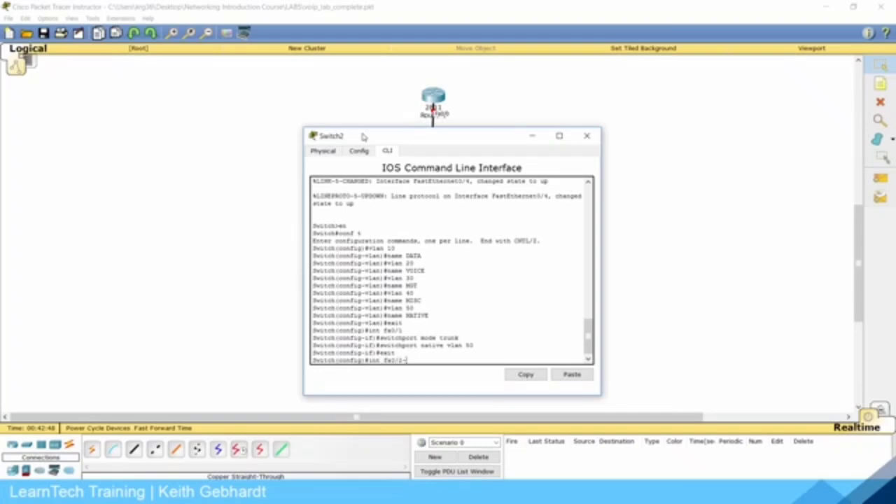
Set interface range fa0/2-4 to access mode and assign it to access VLAN 10.
text(int fa0/2-4)
key(Return)
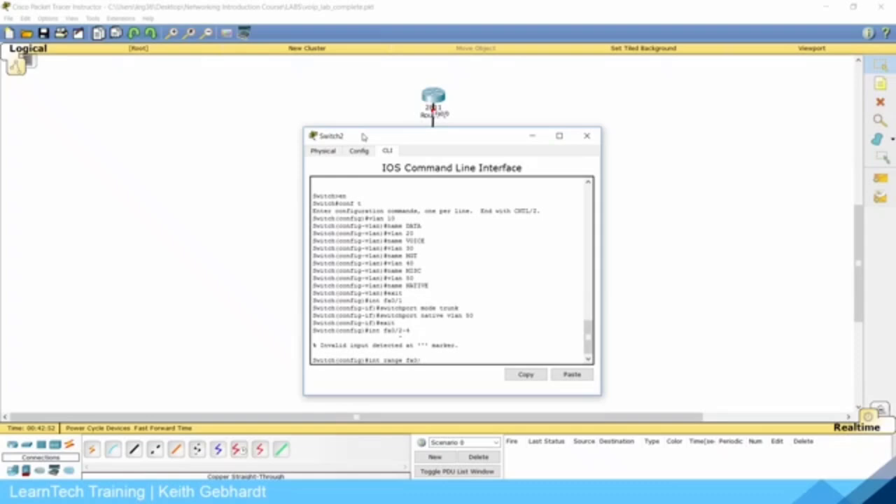
text(int range fa0/2-4)
key(Return)
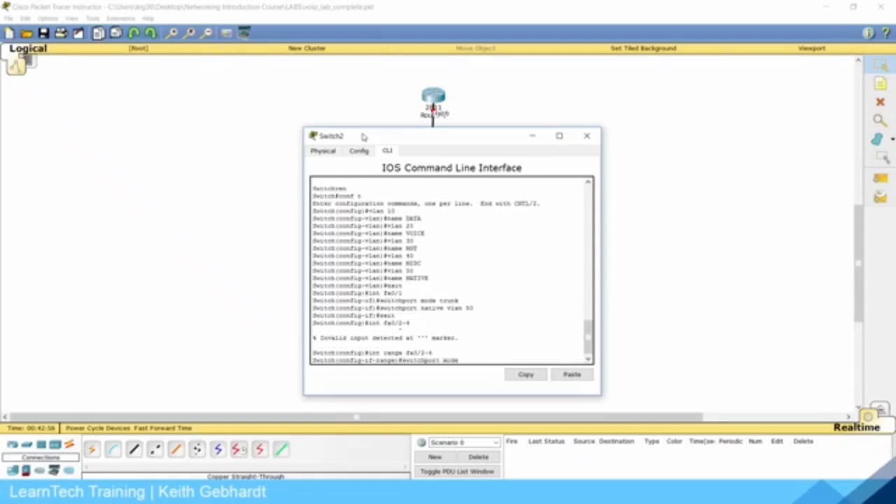
key(Return)
text(sw)
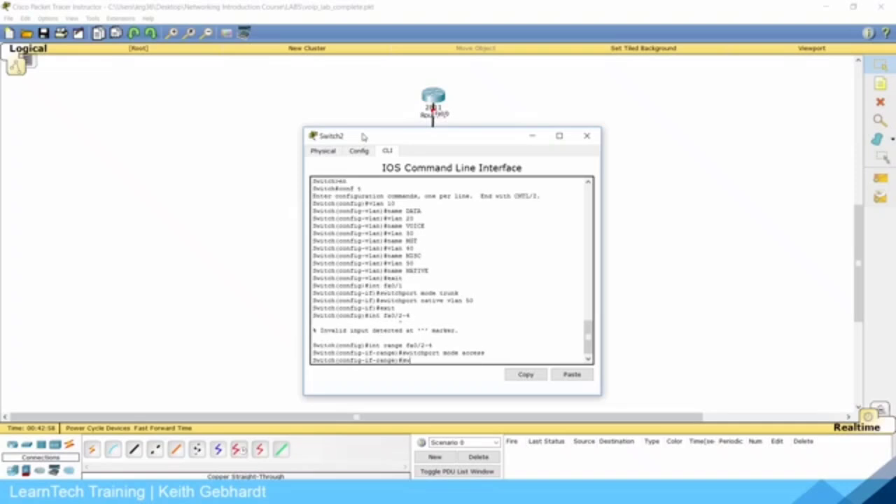
text(ess vlan 10)
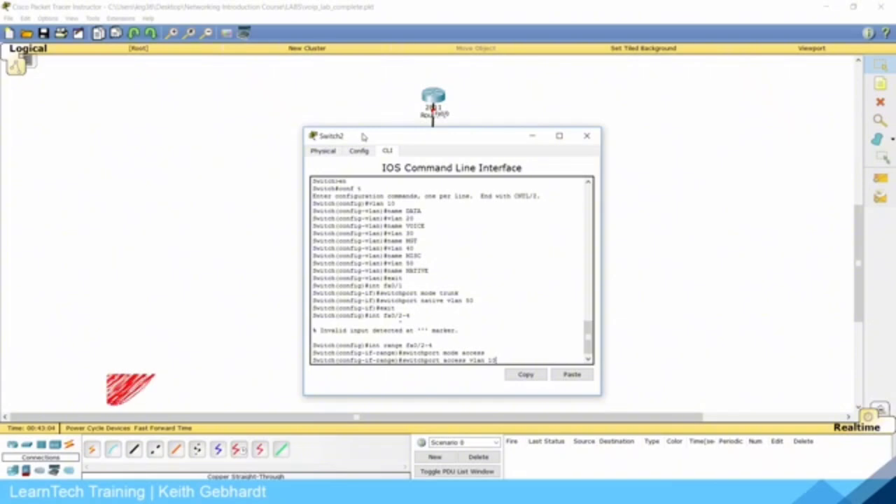
key(Return)
Assign voice VLAN 20 to interface range fa0/2-4 and leave the range configuration.
drag(439, 132, 682, 116)
text(switchp)
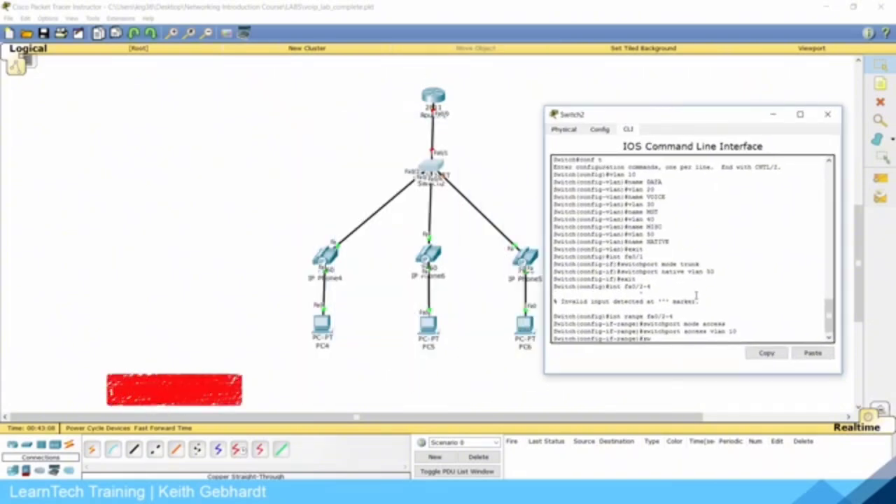
text(ort voic)
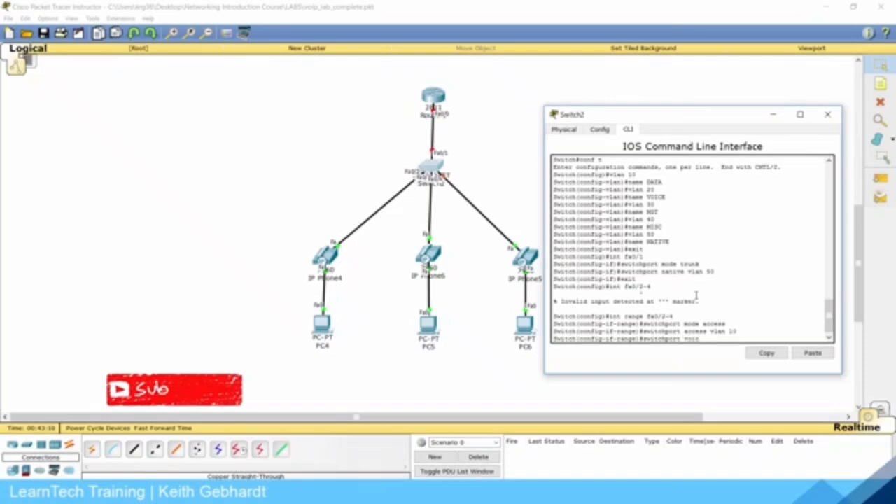
text(e vlan 20)
key(Return)
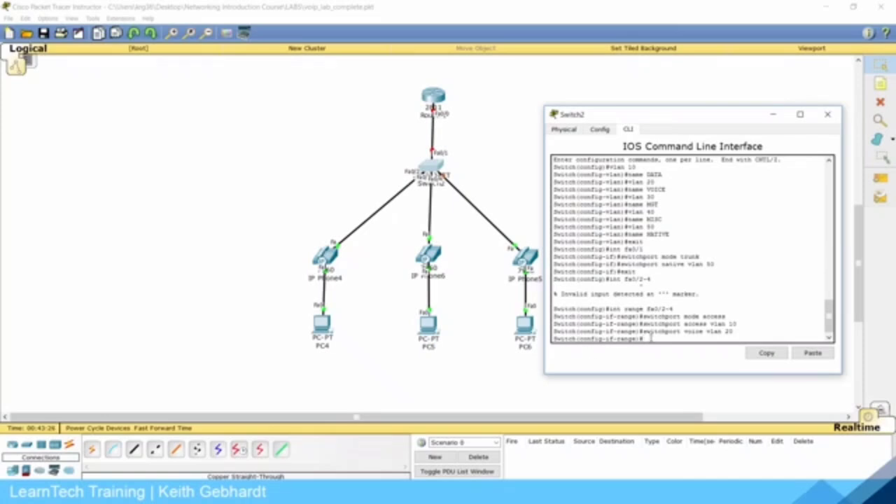
text(xit)
key(Return)
Set interface range fa0/5-24 to access mode in VLAN 40 and shut the ports down.
text(int range fa)
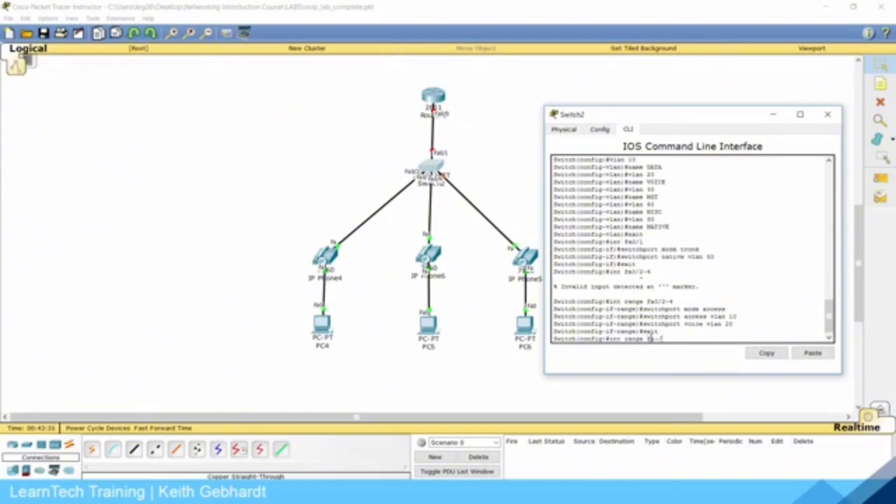
text(0/5-24)
key(Return)
text(switch)
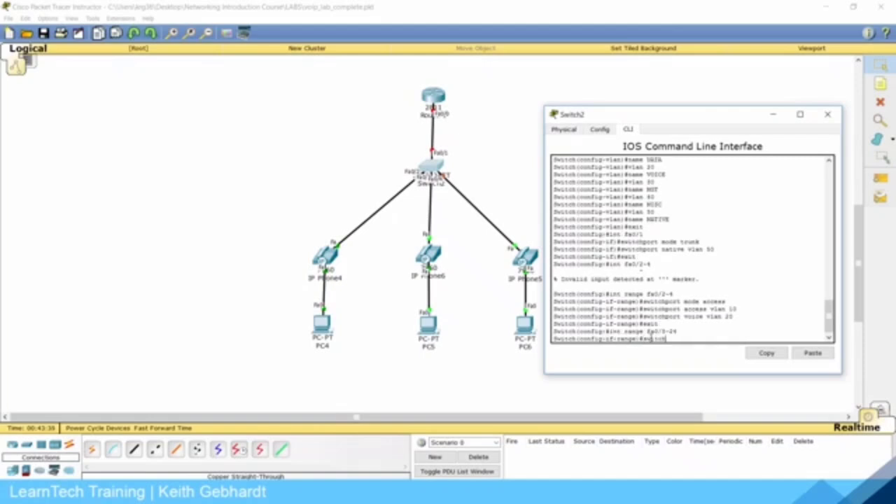
text(port mode access)
key(Return)
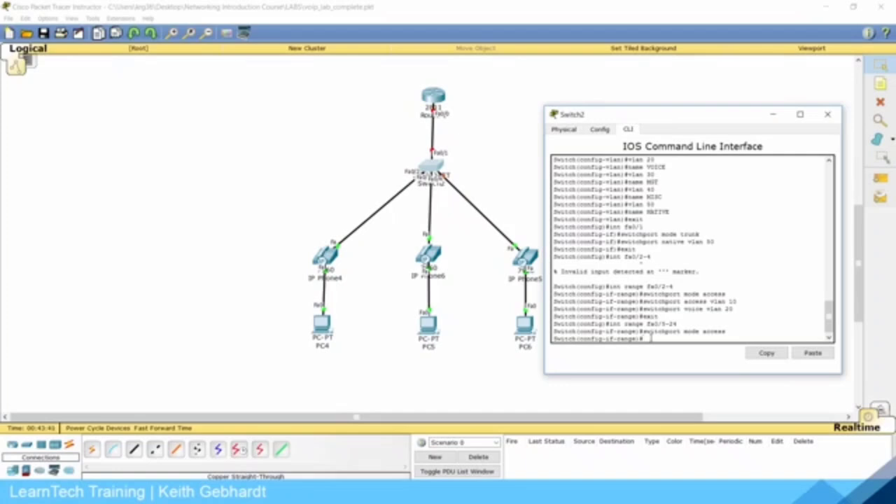
text(switchport access vlan 40)
key(Return)
text(exit)
key(Return)
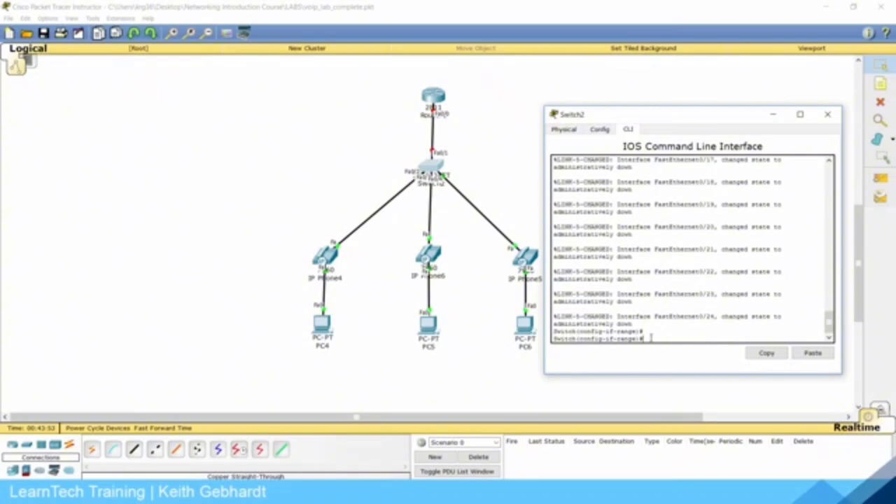
Set interface range gig0/1-2 to access mode in VLAN 40 and shut the ports down.
text(int range gig0/1-2)
key(Return)
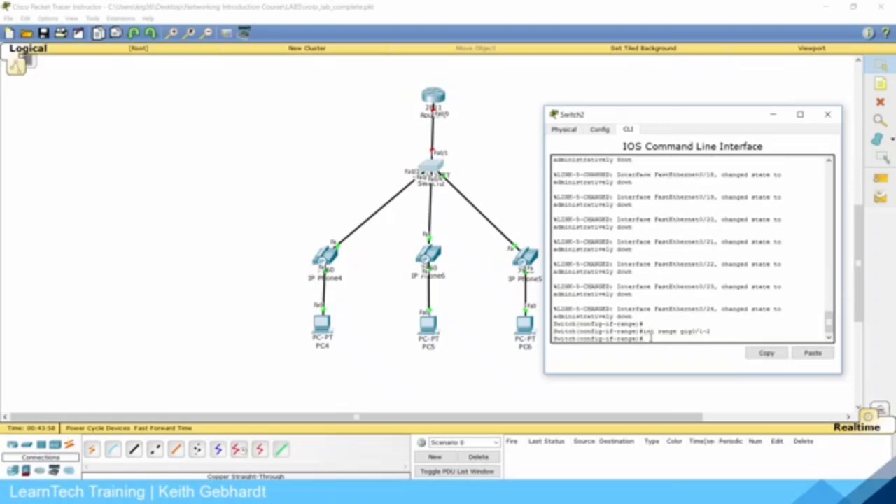
text(switchport mode access)
key(Return)
text(switchport)
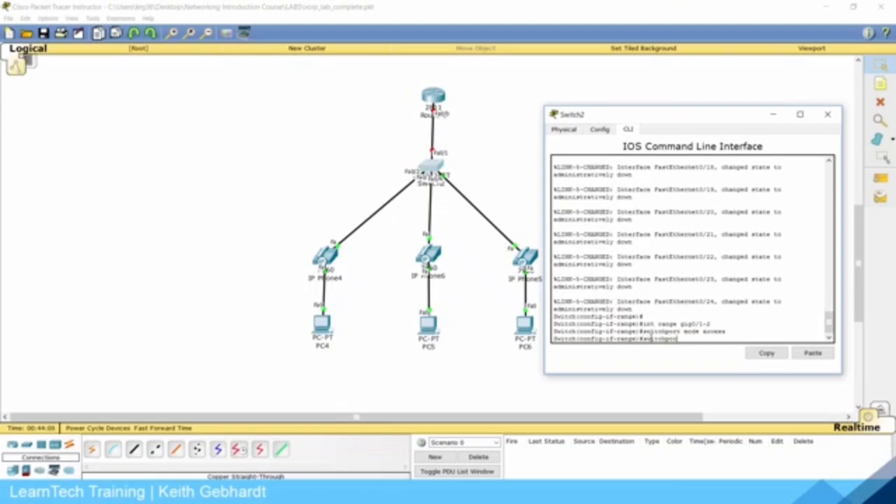
text( access vlan 40)
key(Return)
text(shut)
key(Return)
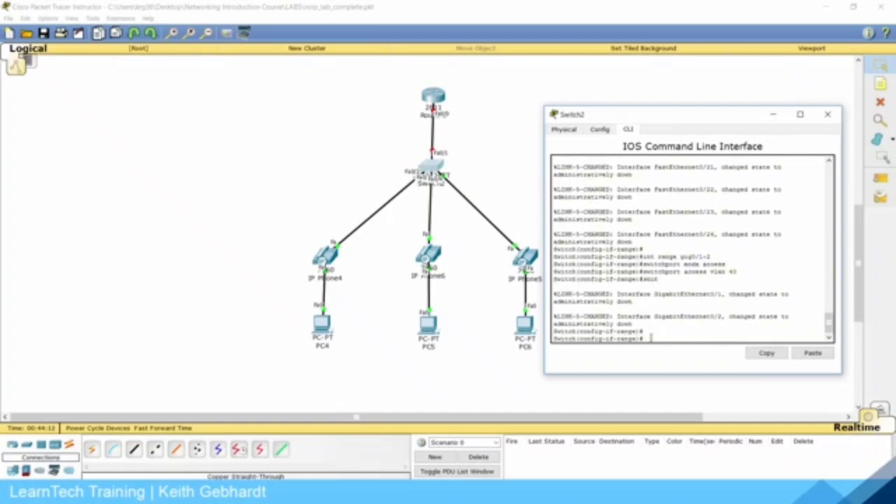
Leave configuration mode, display the brief VLAN table and widen the Switch2 window to read it.
text(nd)
key(Return)
key(Return)
text(show)
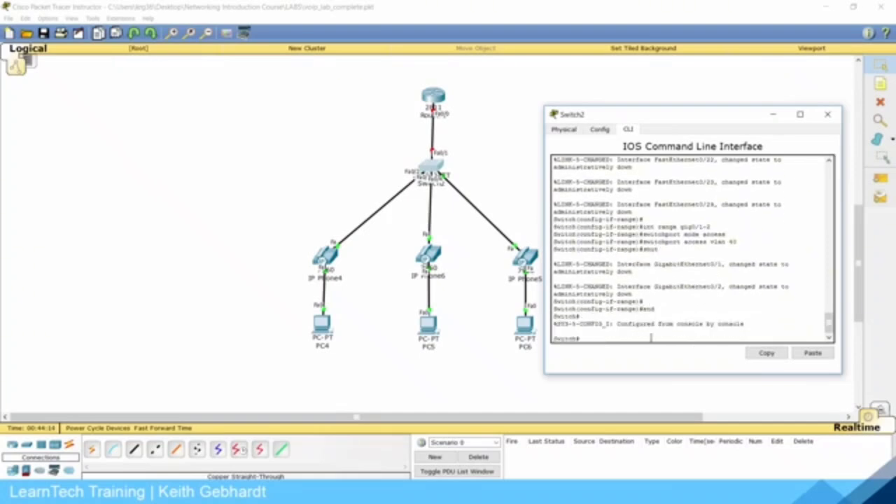
text( vlan)
key(Return)
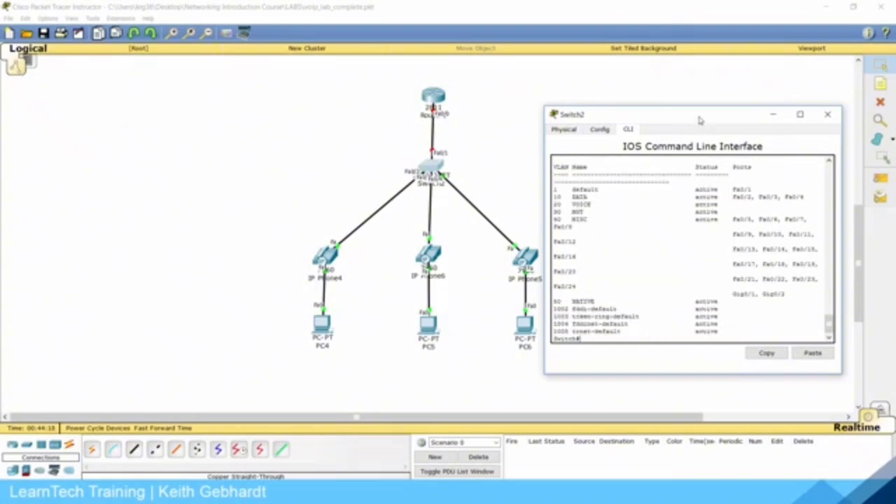
drag(700, 118, 504, 107)
drag(644, 364, 740, 365)
drag(606, 283, 538, 246)
click(417, 327)
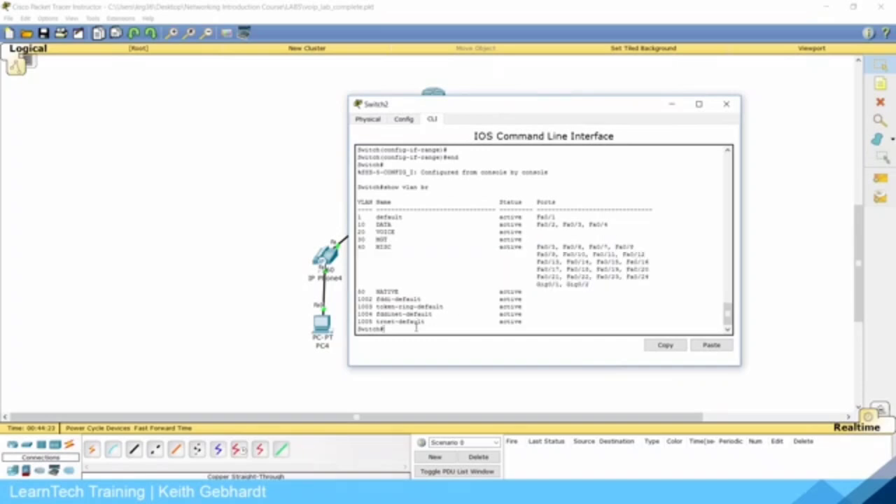
Show the brief IP interface status and examine which ports belong to the default and DATA VLANs.
text(show ip int brief)
key(Return)
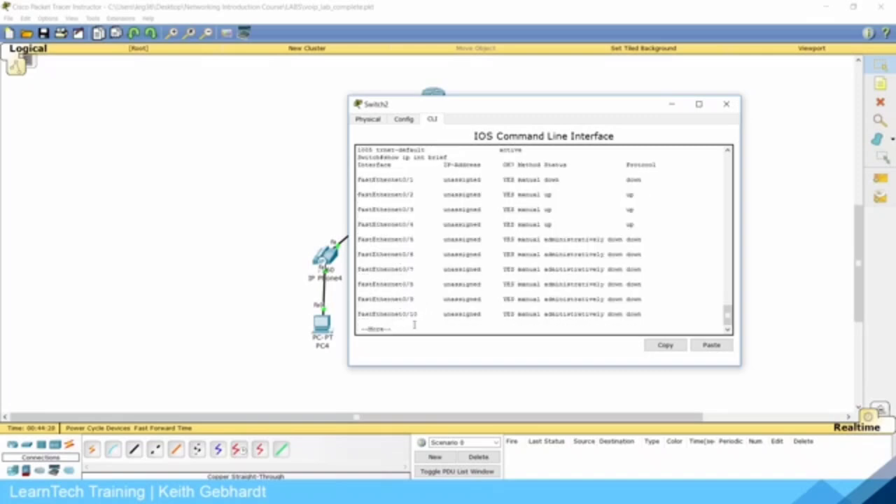
scroll(419, 308, up, 5)
drag(570, 210, 359, 209)
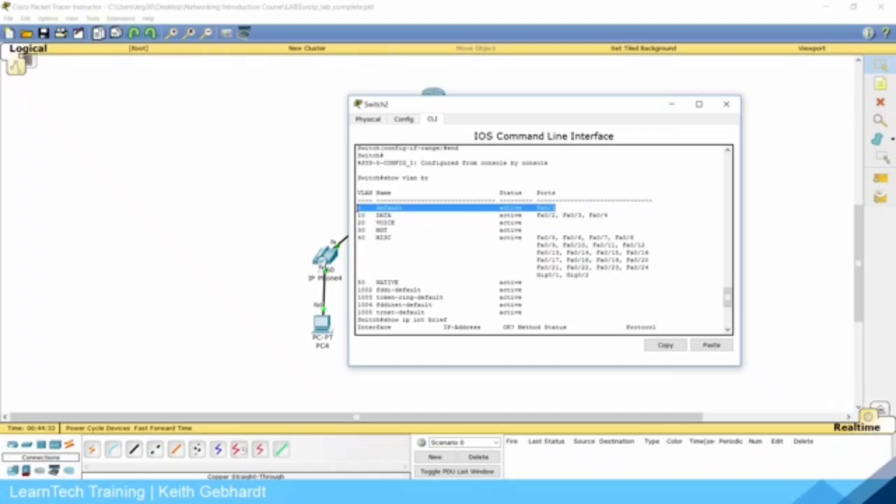
drag(563, 206, 536, 208)
drag(612, 215, 537, 215)
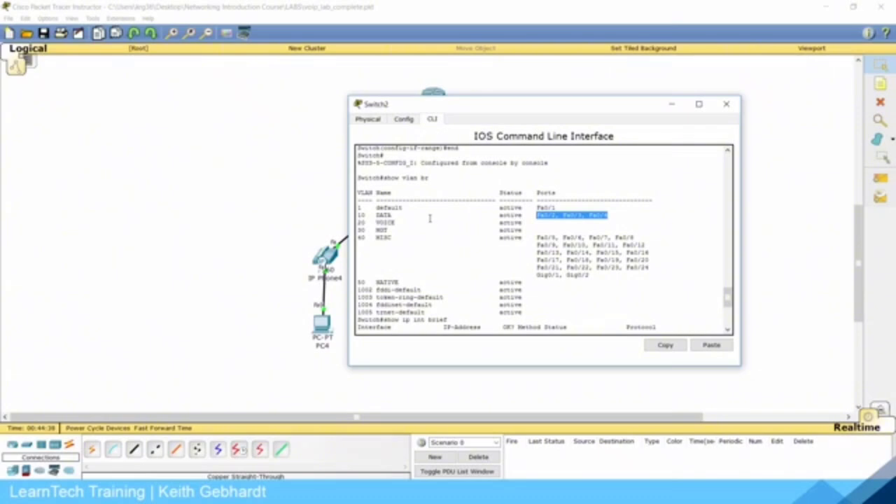
drag(611, 214, 541, 217)
click(542, 223)
scroll(542, 255, down, 6)
click(427, 327)
text(do cop)
key(Tab)
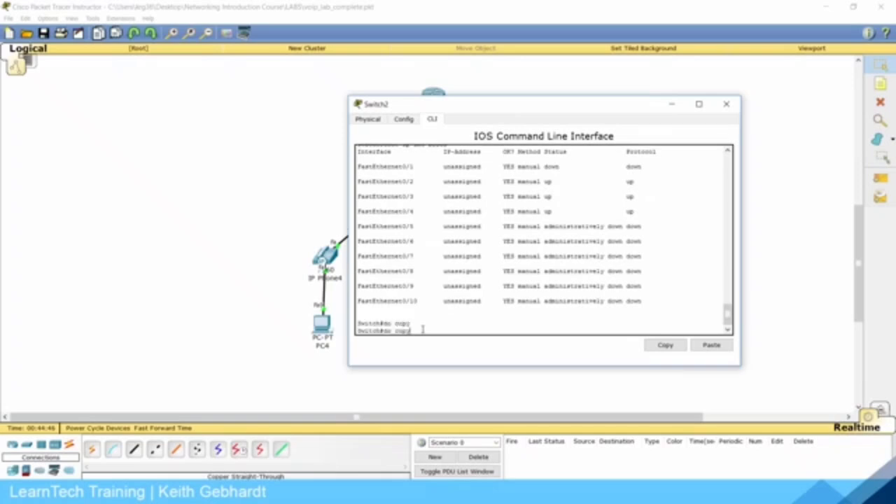
key(BackSpace)
key(BackSpace)
key(BackSpace)
key(BackSpace)
key(BackSpace)
key(BackSpace)
key(BackSpace)
Save Switch2's running configuration to startup-config with the default destination filename.
text(copy r)
key(Tab)
text(s)
key(Tab)
key(Return)
key(Return)
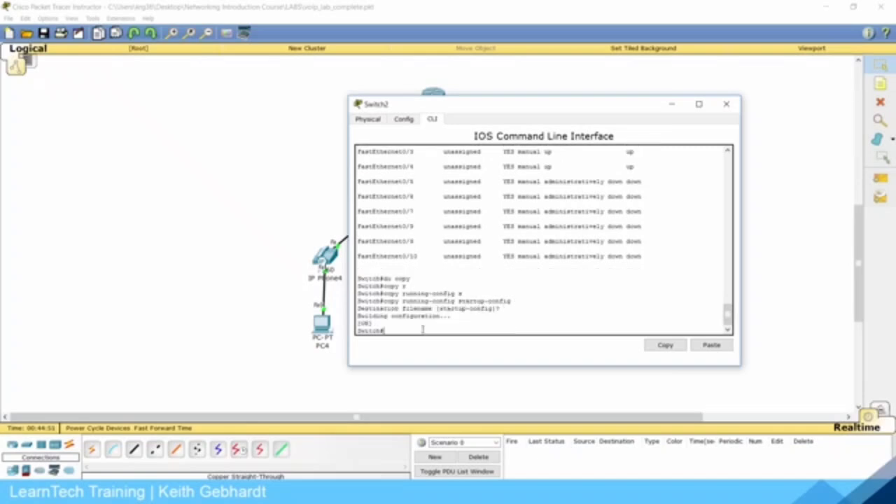
Close the Switch2 window and open Router1's command line interface beside the topology.
click(727, 103)
drag(438, 98, 436, 100)
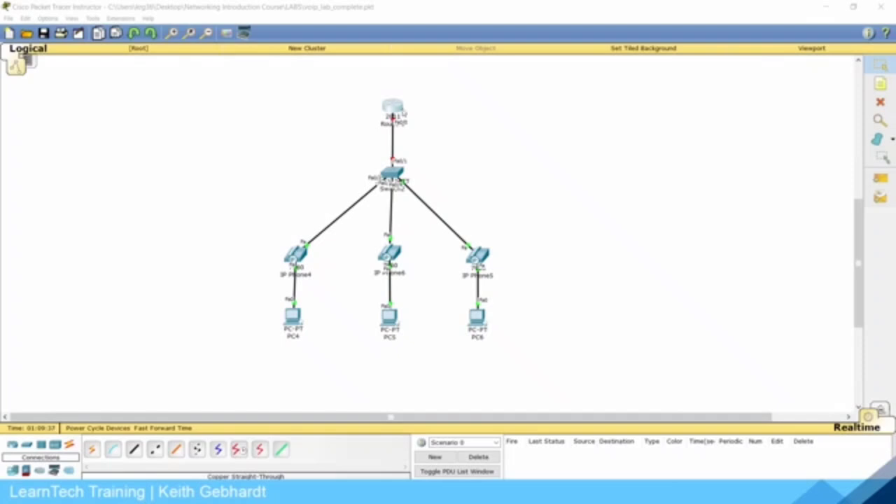
click(393, 107)
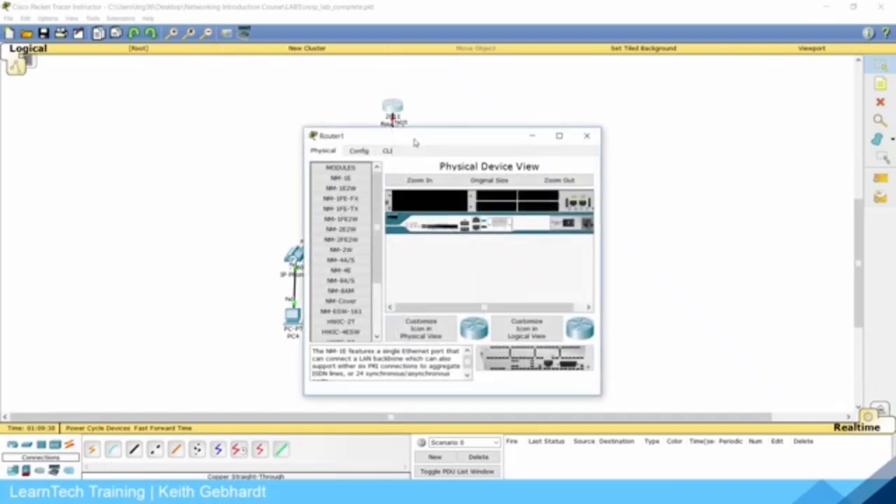
drag(416, 136, 565, 120)
click(539, 133)
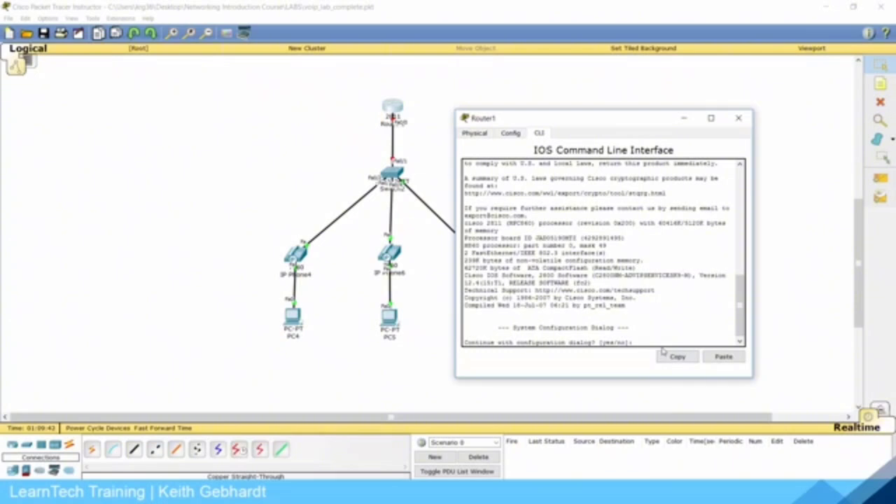
Decline Router1's initial configuration dialog and enter global configuration mode.
text(n)
key(Return)
key(Return)
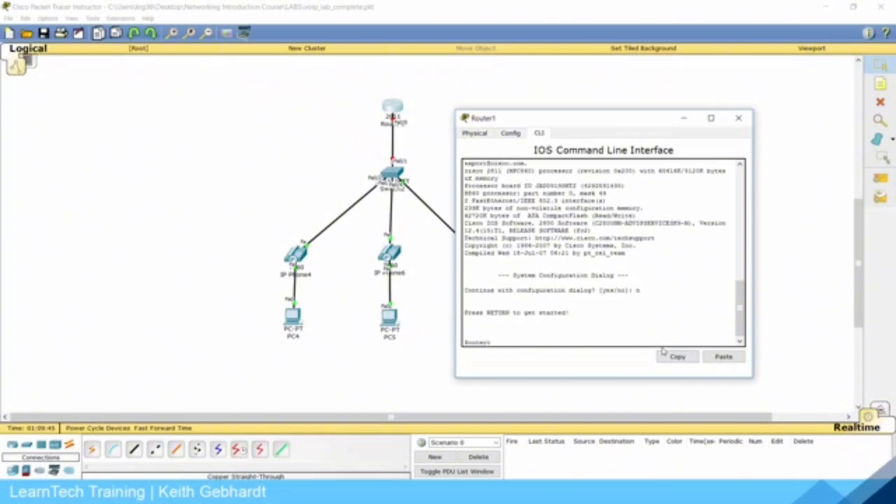
text(en)
key(Return)
text(conf t)
key(Return)
Create subinterface fa0/0.10 on Router1 with dot1Q encapsulation for VLAN 10.
text(int fa0/0.10)
key(Return)
text(encap)
key(Tab)
text(dot)
key(Tab)
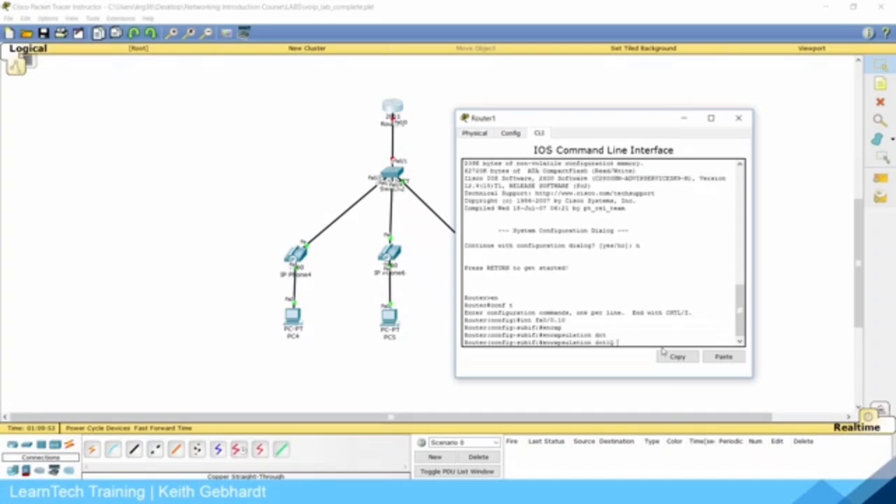
text(10)
key(Return)
Assign 192.168.10.1 255.255.255.0 to subinterface fa0/0.10 and leave its configuration.
text(ip)
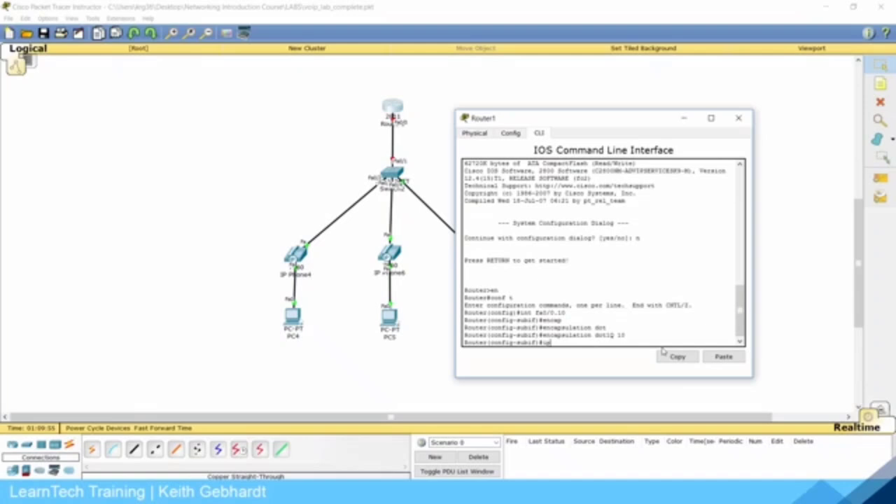
text( add 192.168.10.1 255.255.255.0)
key(Return)
text(exit)
key(Return)
Create subinterface fa0/0.20 with dot1Q encapsulation for VLAN 20.
text(int fa0)
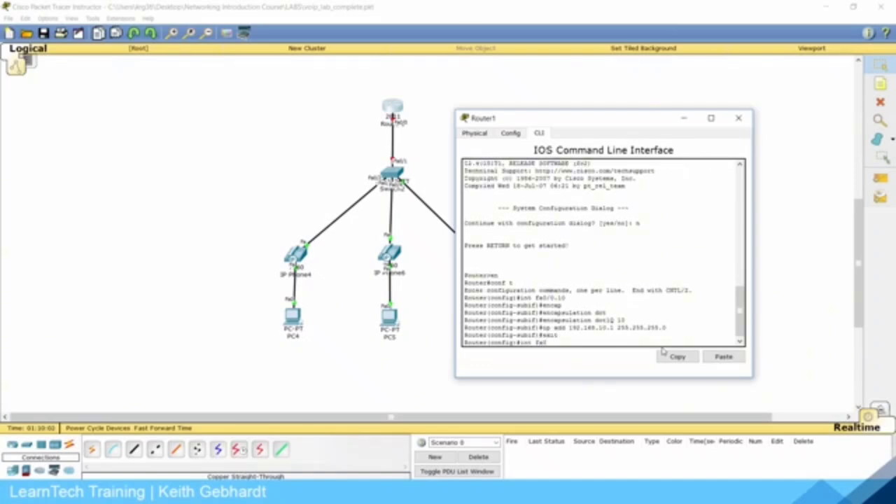
text(/0.20)
key(Return)
text(en)
key(Tab)
text(do)
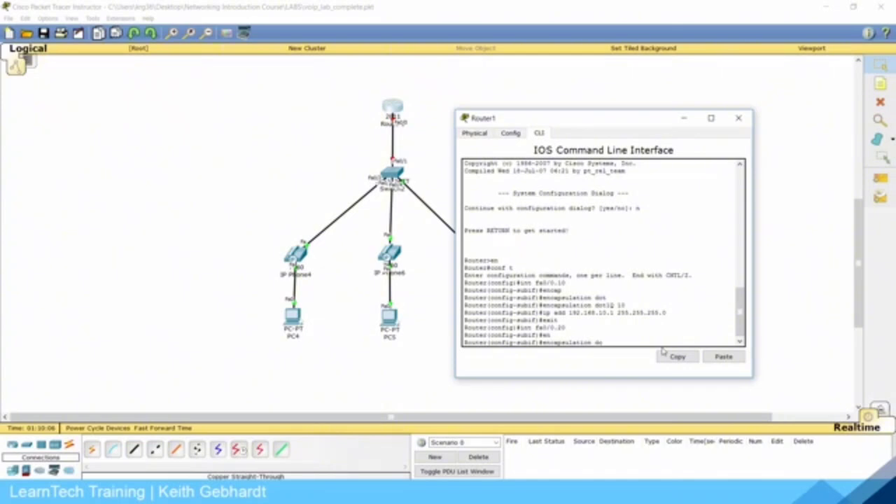
key(Tab)
text(20)
key(Return)
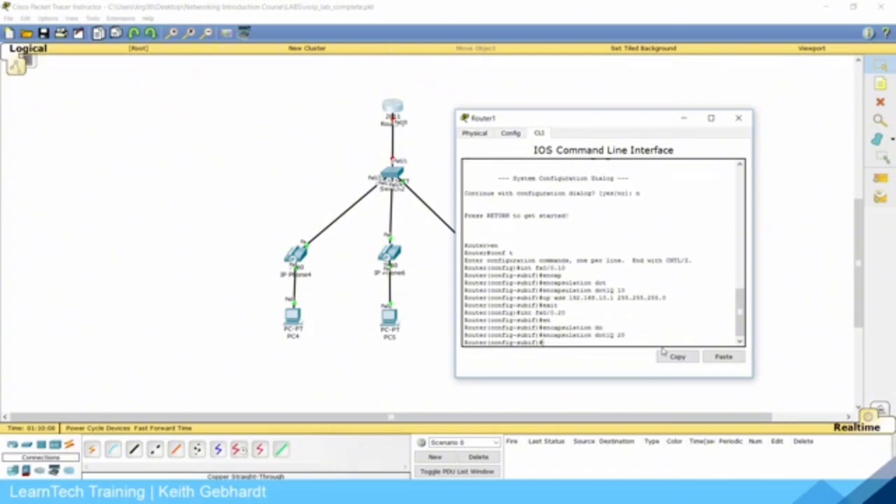
Assign 192.168.20.1 255.255.255.0 to subinterface fa0/0.20 and leave its configuration.
text(ip add 192.168.20.1 255.255.255.)
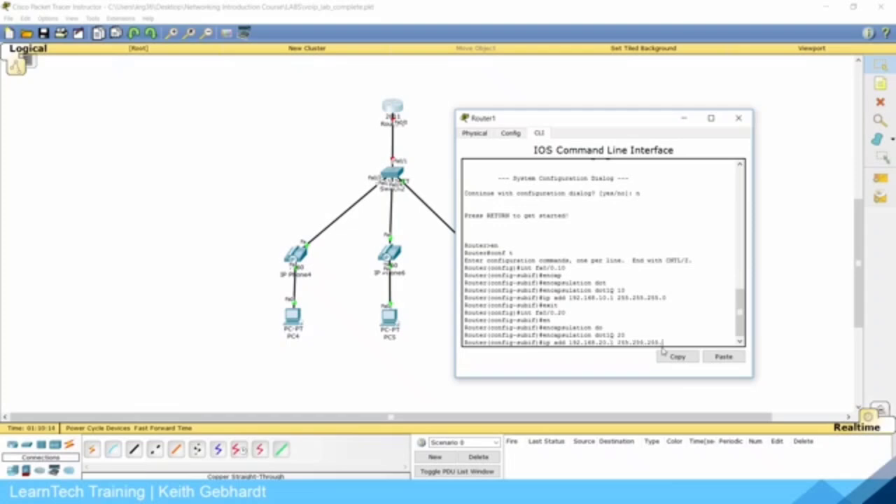
text(0)
key(Return)
text(exit)
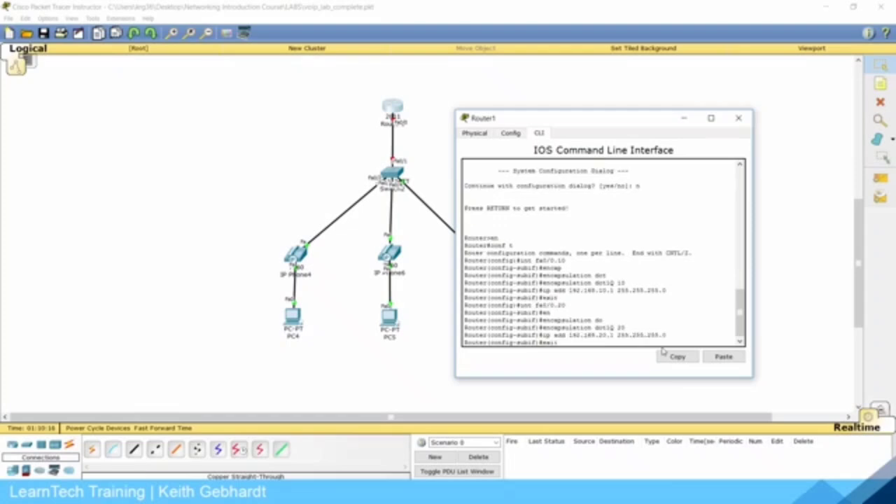
key(Return)
Create subinterface fa0/0.50 with dot1Q encapsulation for VLAN 50 as the native VLAN and leave its configuration.
text(int fa0/0.30)
key(Return)
text(encapsulation d)
key(Tab)
text(d)
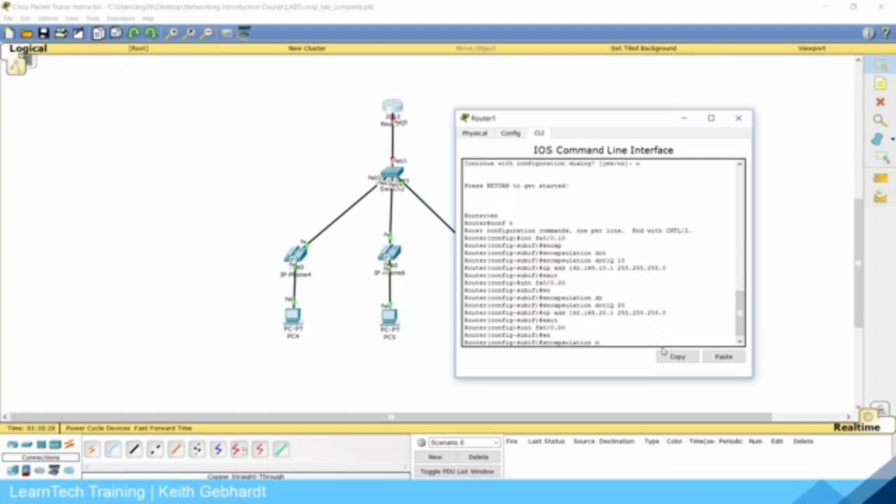
text(o)
key(Tab)
text(30 native)
key(Return)
text(exit)
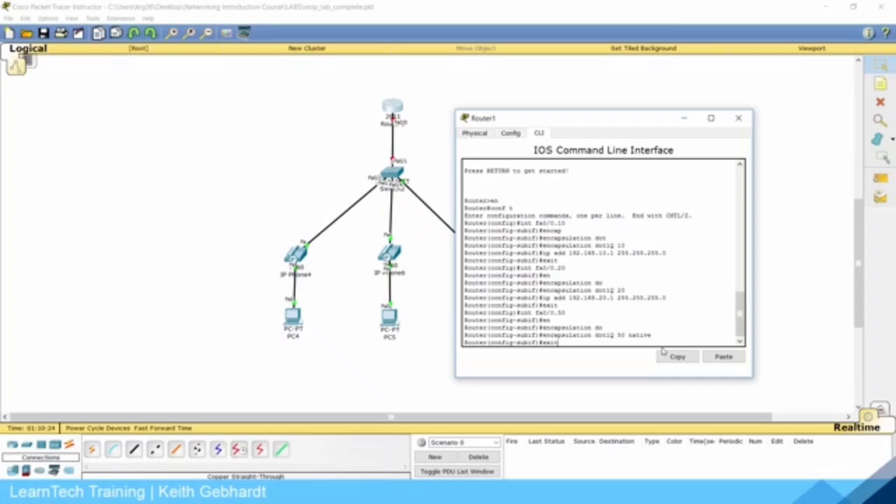
key(Return)
Enable Router1's physical interface fa0/0 with no shut and return to global configuration mode.
text(int fa0/0)
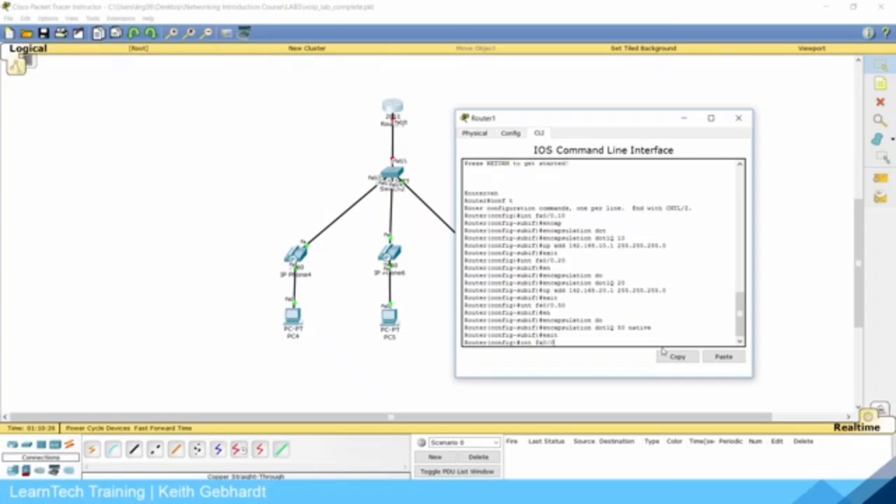
key(Return)
text(no shut)
key(Return)
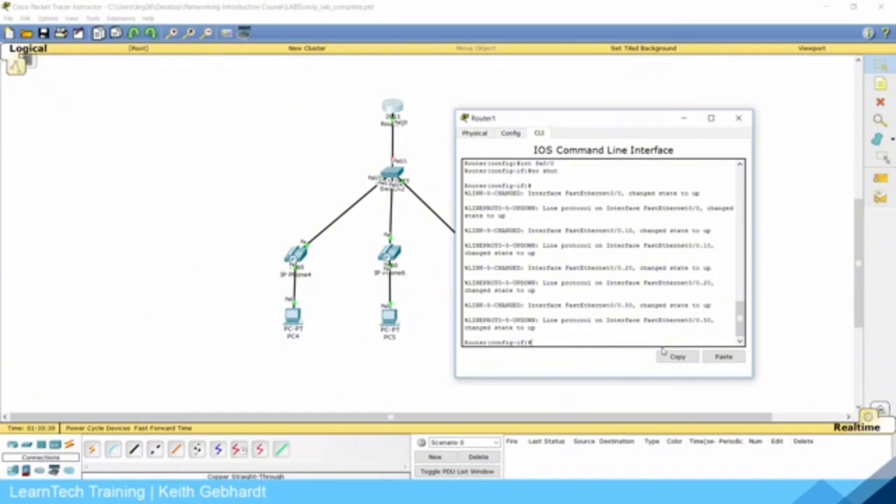
key(Return)
text(exi)
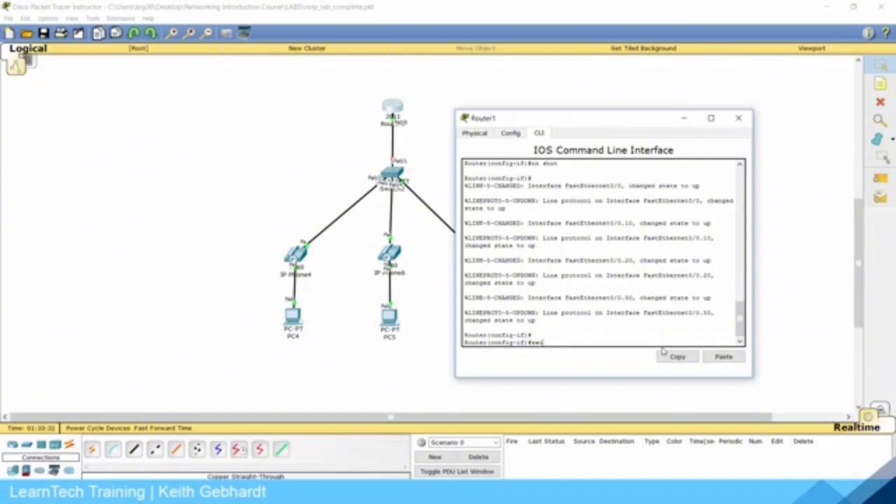
text(t)
key(Return)
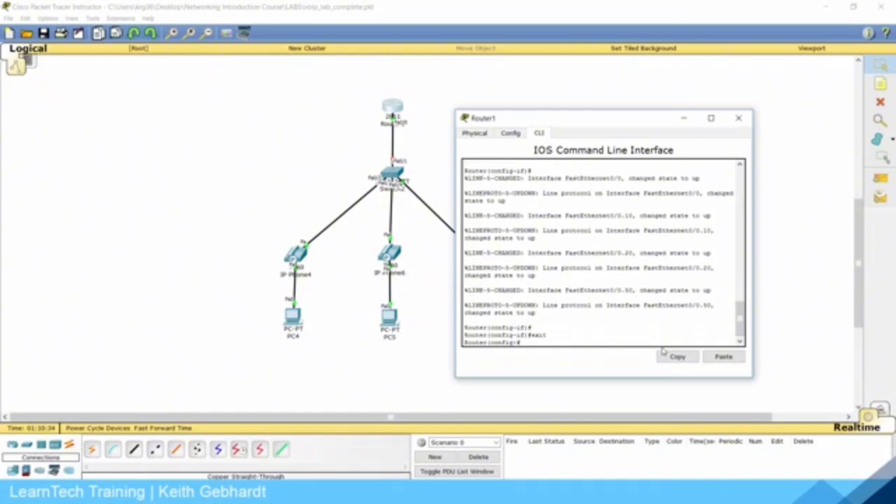
Exclude addresses 192.168.10.1 through 192.168.10.5 from DHCP on Router1.
text(ip dhcp e)
key(Tab)
text(192.168.)
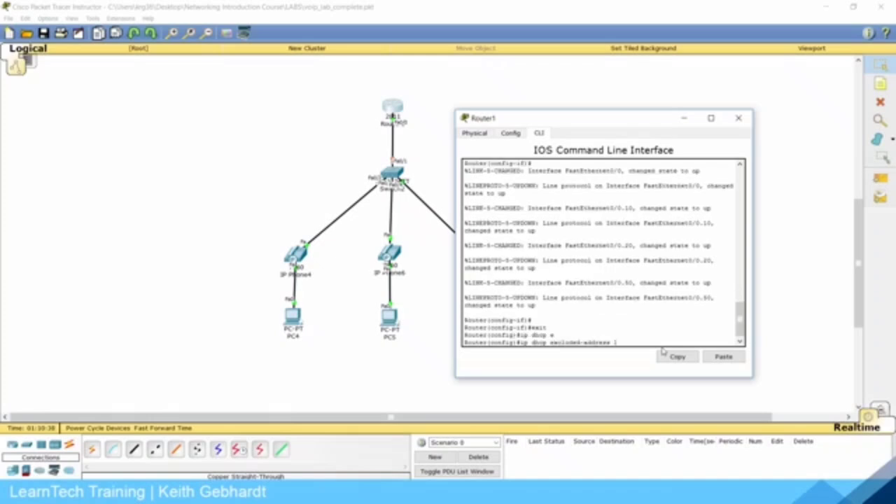
text(10.1 192.168.10)
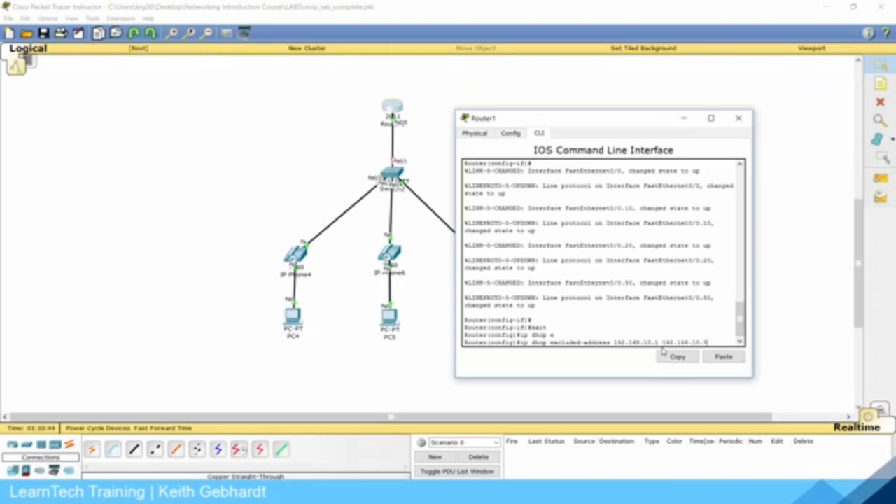
text(.5)
key(Return)
Reuse the previous exclusion command to exclude addresses 192.168.20.1 through 192.168.20.5 from DHCP.
key(Up)
key(Left)
key(Left)
key(Left)
key(Left)
key(Left)
key(Left)
key(Left)
key(Left)
key(Left)
key(Left)
key(Left)
key(Left)
key(Left)
key(Left)
key(Left)
key(Left)
key(BackSpace)
text(2)
key(Right)
key(Right)
key(Right)
key(Right)
key(Right)
key(Right)
key(Right)
key(Right)
key(Right)
key(Right)
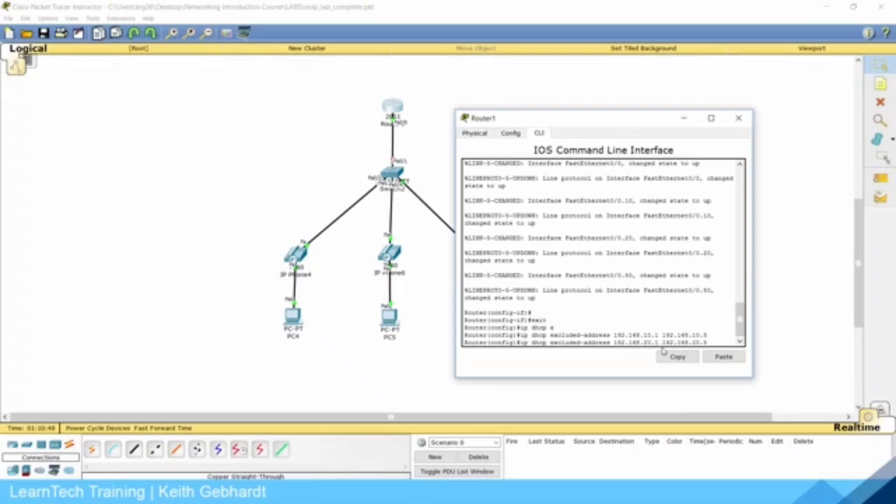
key(Return)
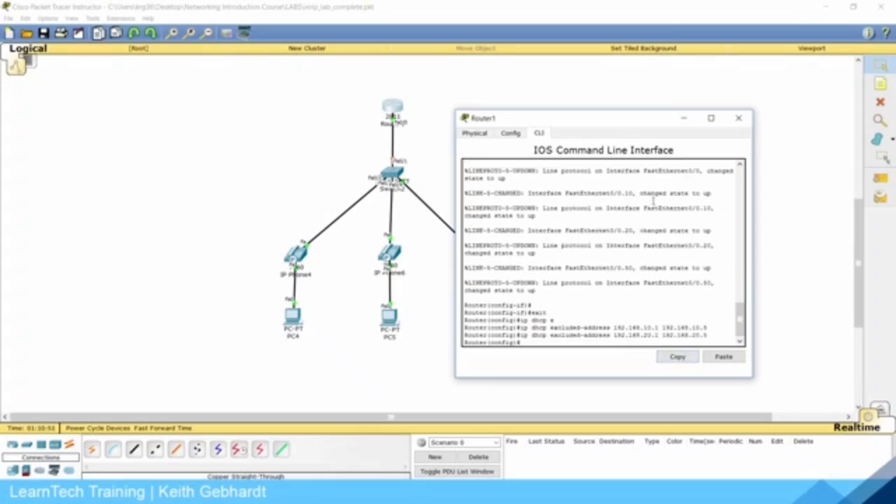
Move the Router1 window clear of the topology and review the phones, PCs and both excluded DHCP address ranges.
drag(589, 121, 648, 123)
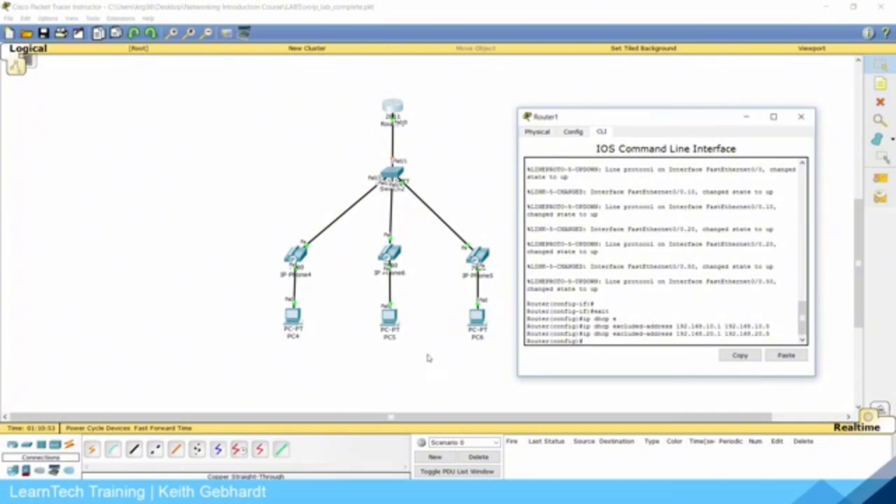
drag(493, 360, 280, 296)
drag(494, 293, 259, 240)
click(390, 112)
drag(769, 326, 676, 326)
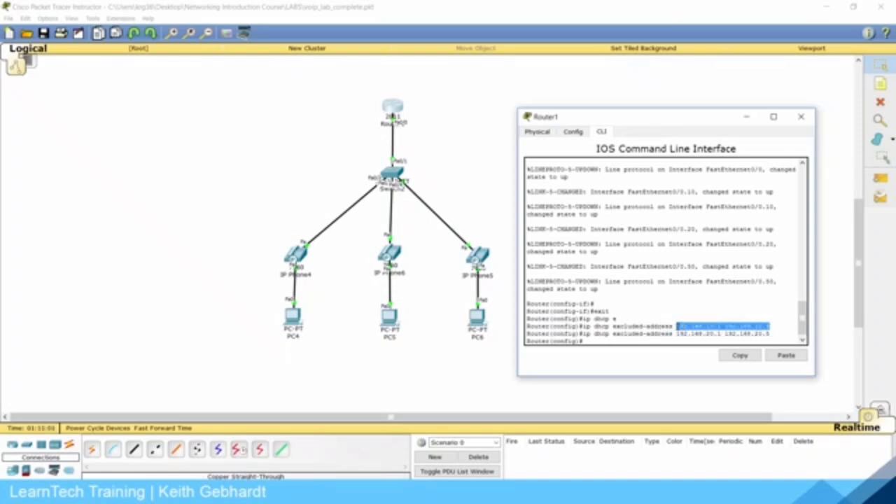
drag(778, 335, 677, 334)
click(671, 341)
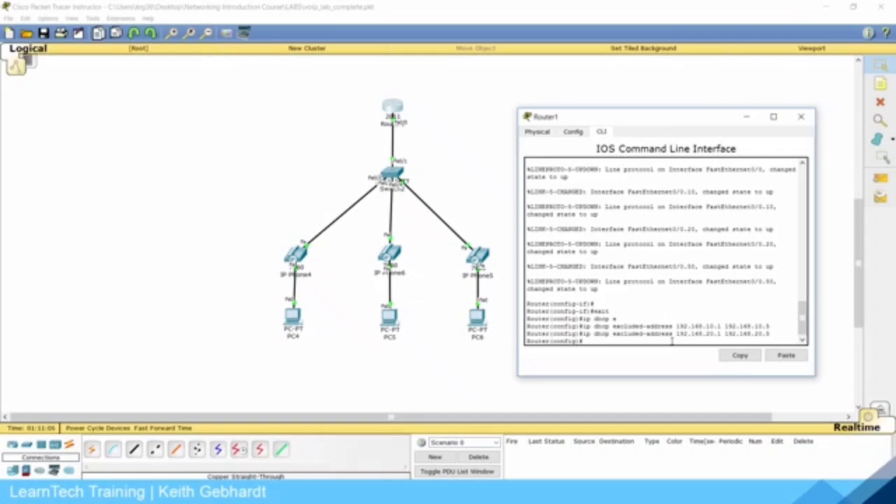
Create the DHCP pool DATA10 with network 192.168.10.0 255.255.255.0.
text(ip dhcp pool DATA10)
key(Return)
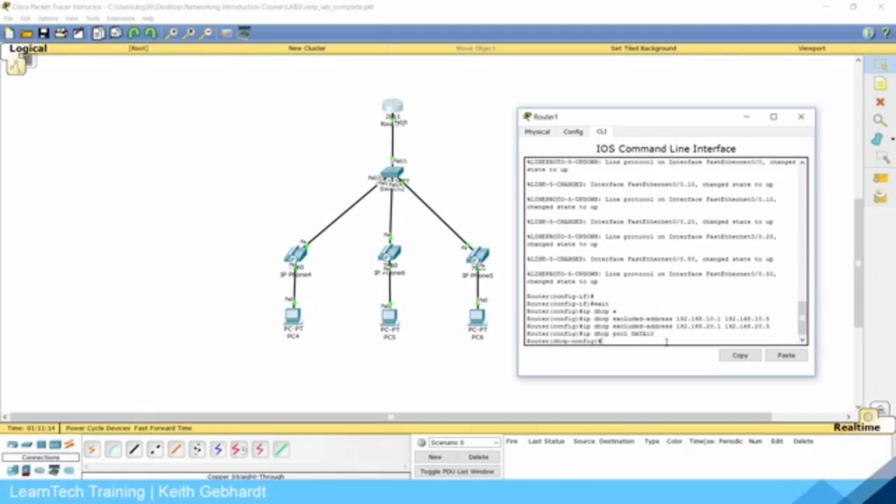
text(network 192.168.10.0 255.25)
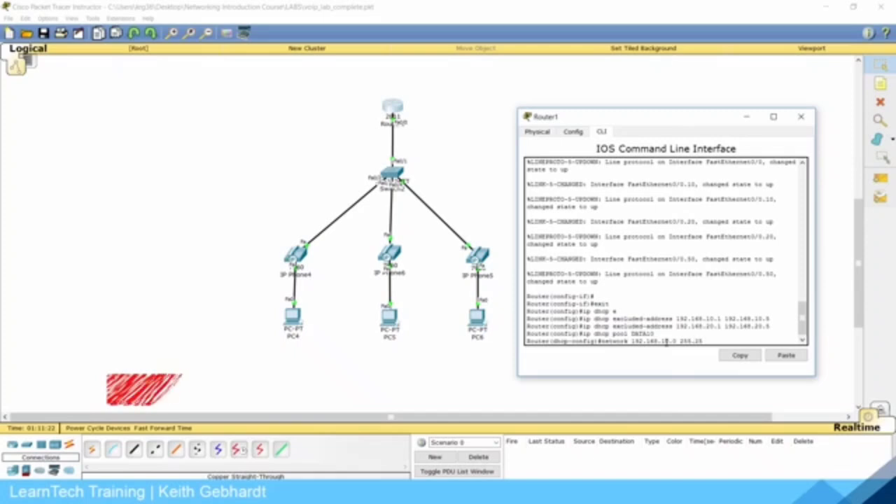
text(5.255.0)
key(Return)
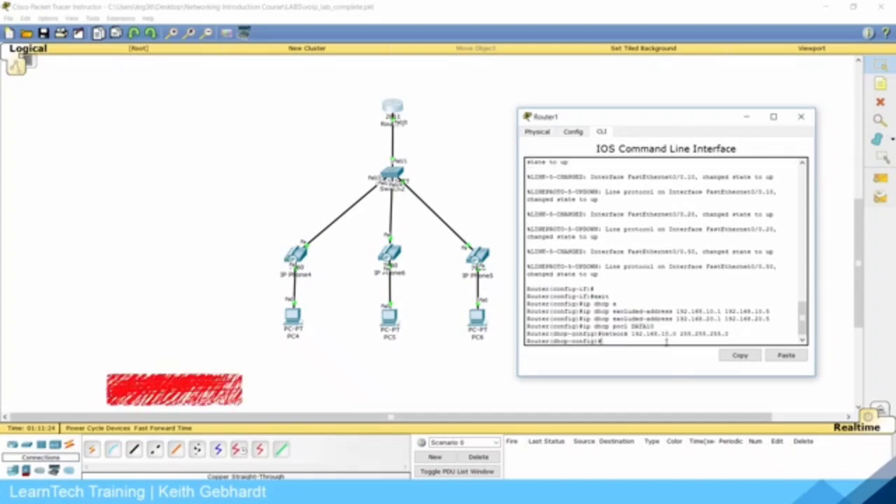
Set the DATA10 pool's default router to 192.168.10.1 and leave the pool configuration.
text(default-)
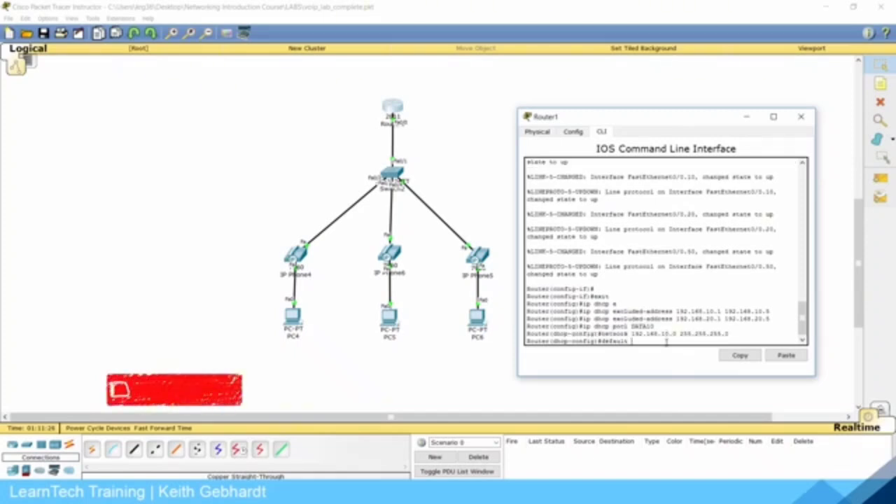
key(Tab)
text(192.168.10.1)
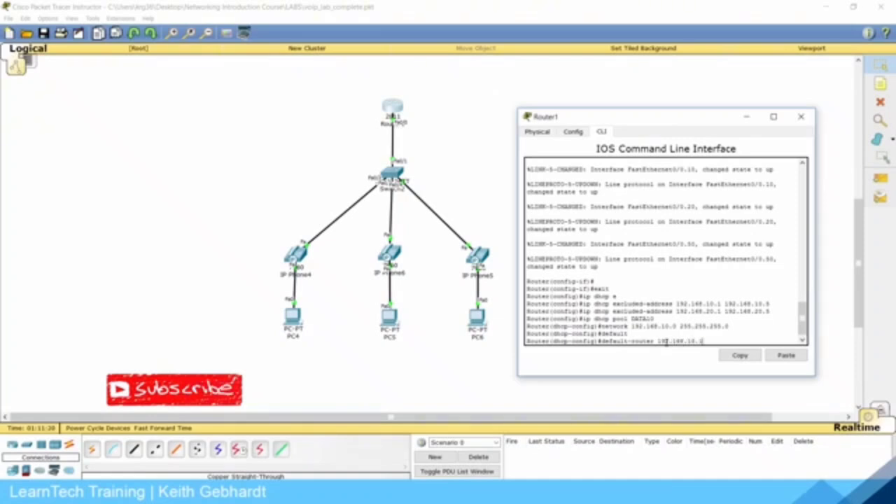
key(Return)
text(exit)
key(Return)
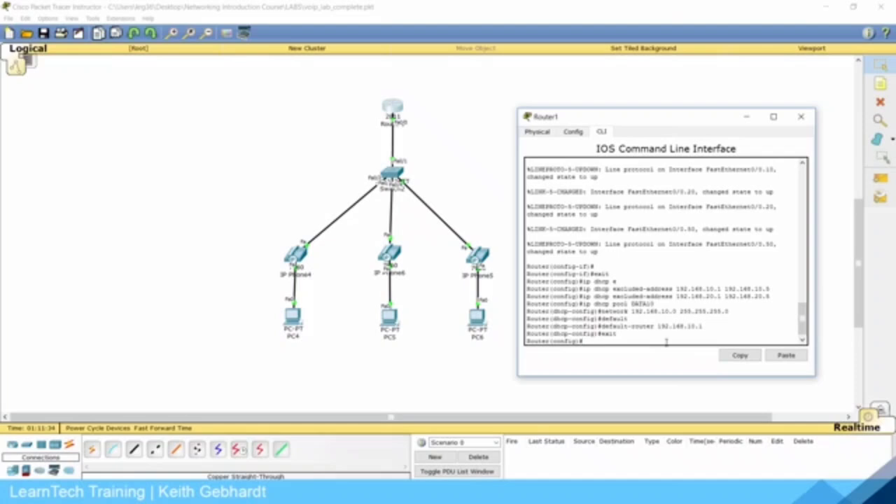
Create the DHCP pool VOICE20 with network 192.168.20.0 255.255.255.0.
text(ip dhcp pool VOICE20)
key(Return)
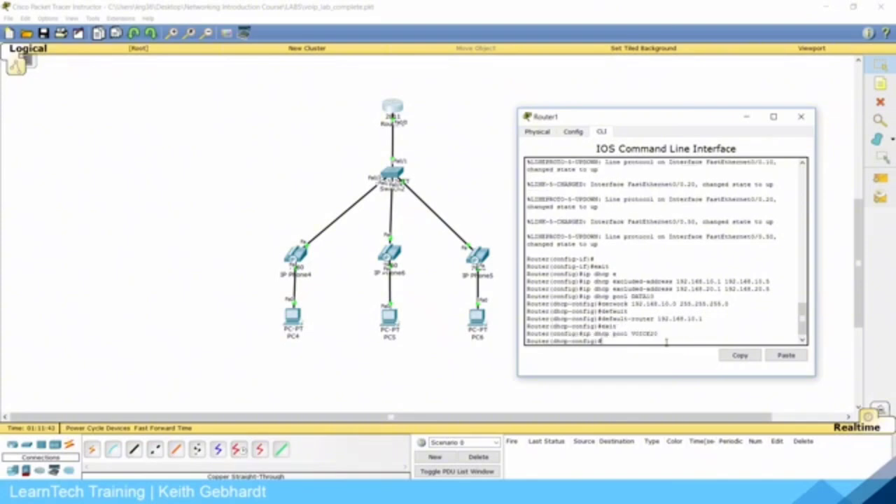
text(network 192.168.20.0 255.255.255.0)
key(Return)
Set the VOICE20 DHCP pool's default router to 192.168.20.1.
text(def)
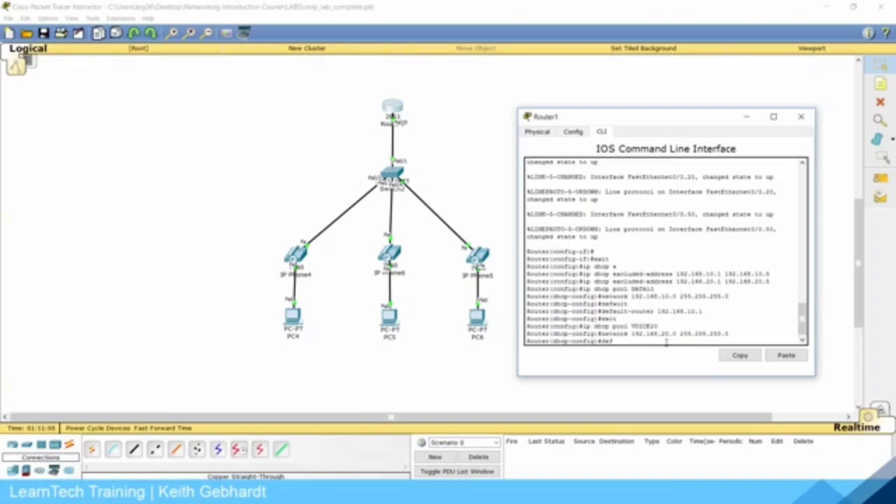
key(Tab)
text(192.168.20.1)
key(Return)
Consult the TFTP option notes beside the reference topology and try to set option 150 to IP 192.168.20.1 for the VOICE20 pool.
text(option)
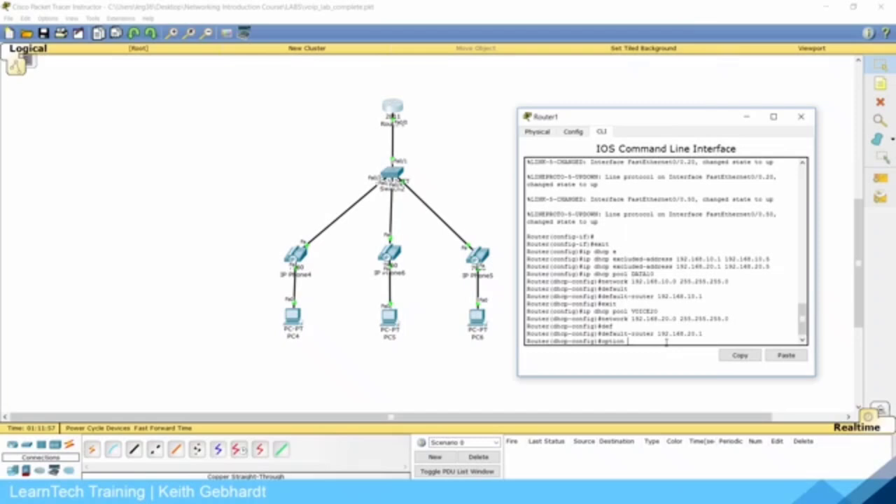
scroll(250, 198, up, 10)
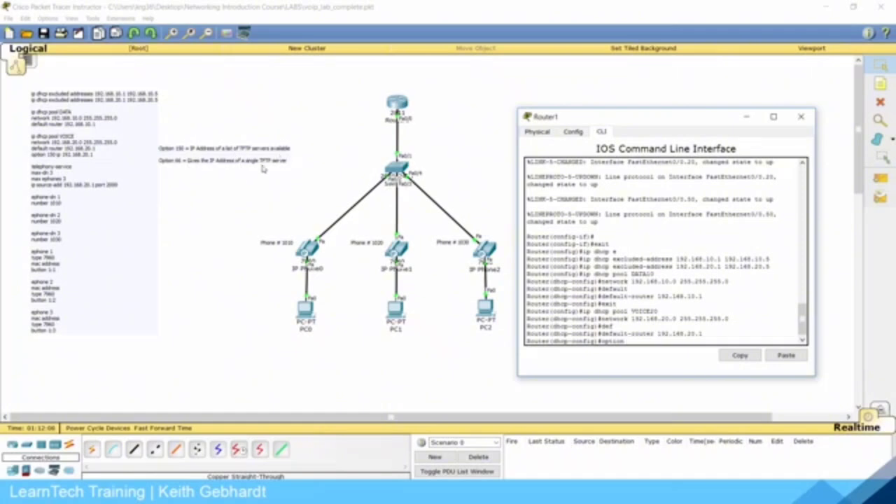
scroll(263, 168, down, 10)
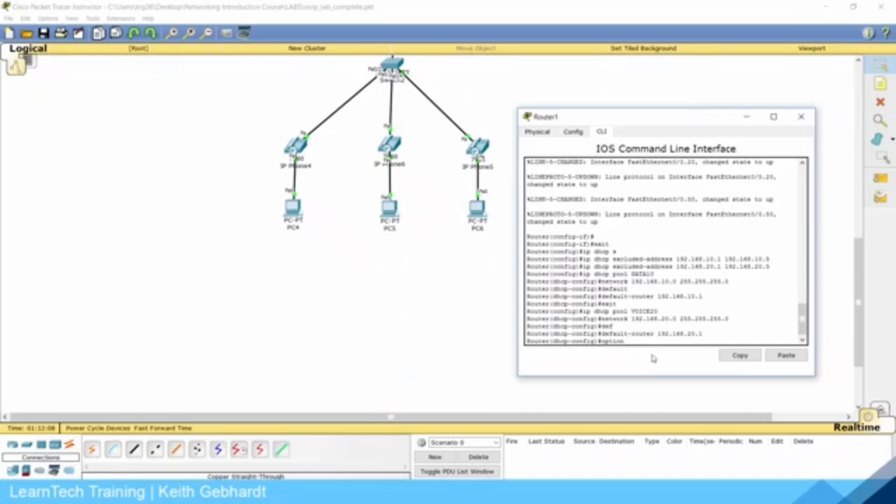
text(150 ip)
key(BackSpace)
key(BackSpace)
key(BackSpace)
text(-)
text(0 ip 192.168.20.1)
key(Return)
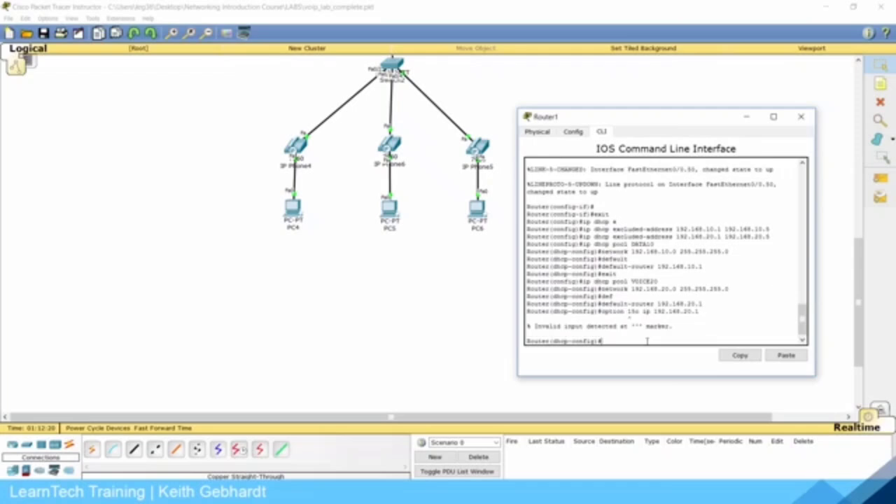
Correct the mistyped option code to 150 with IP 192.168.20.1, reissue it and leave the VOICE20 pool configuration.
key(Up)
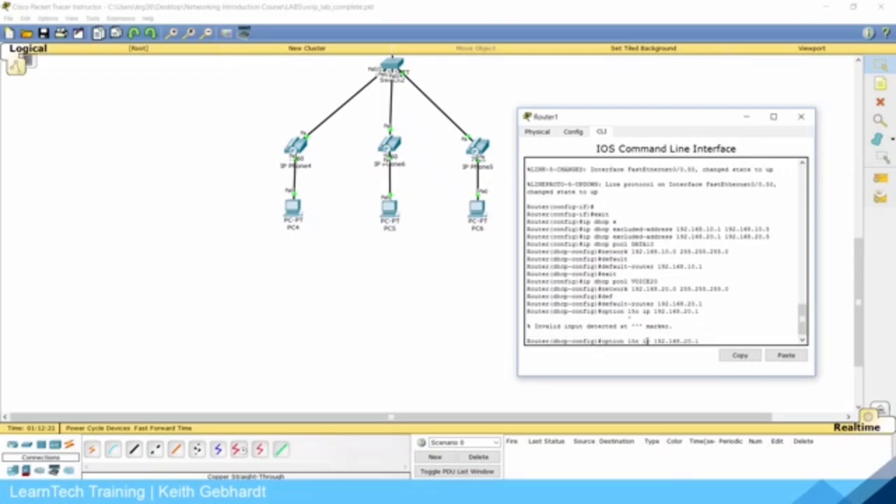
key(Left)
key(Left)
key(BackSpace)
text(0)
key(Return)
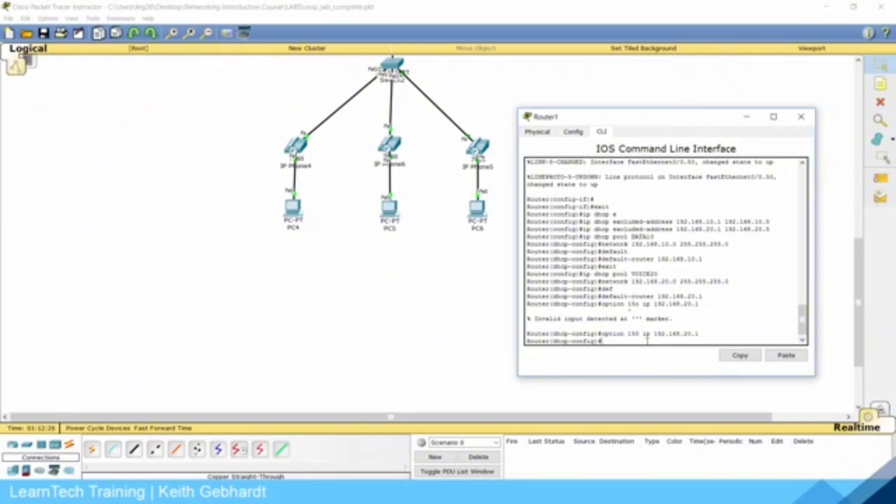
text(exit)
key(Return)
key(Return)
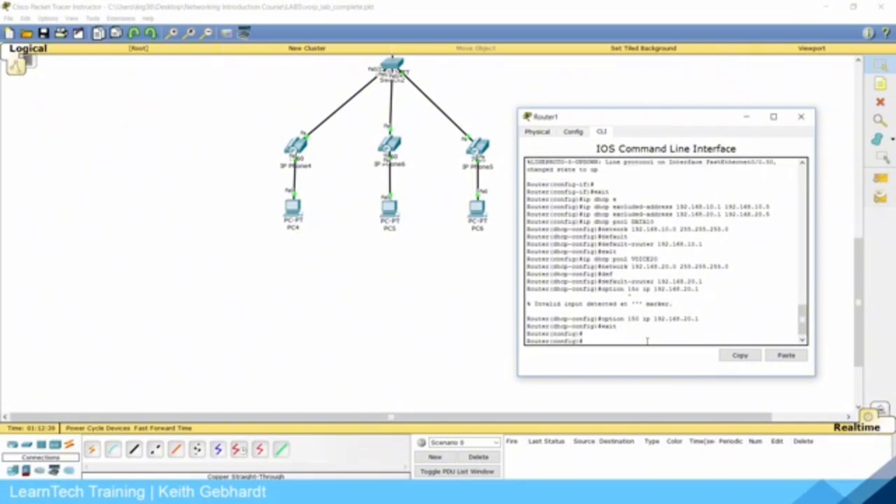
Enter telephony-service configuration and set both max-dn and max-ephones to 3.
text(tele)
key(Tab)
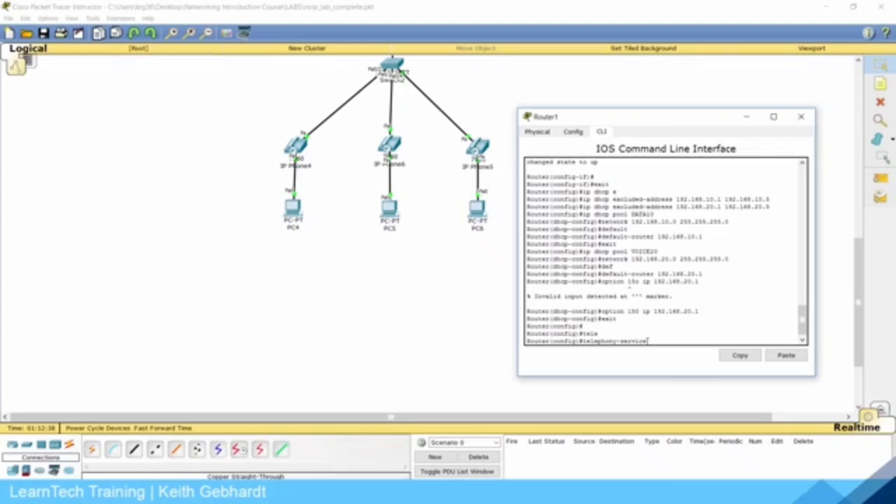
key(Return)
text(max-dn 3)
key(Return)
text(max)
key(Tab)
text(e)
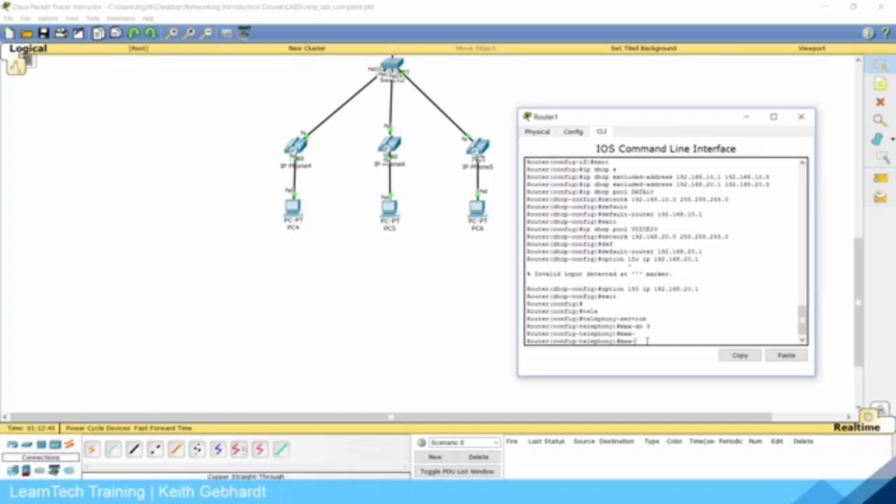
key(Tab)
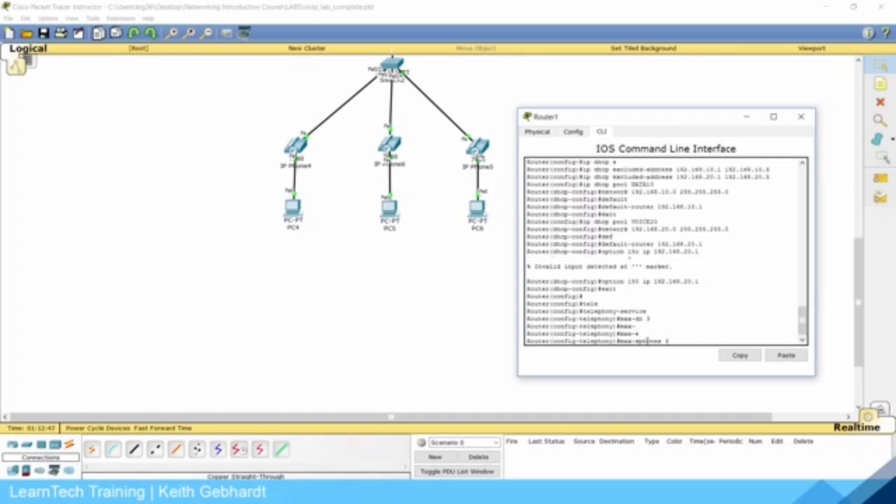
key(Return)
Set the telephony service's IP source address to 192.168.20.1 on port 2000.
text(ip su)
key(Tab)
text(u)
key(Tab)
text(192.168.20)
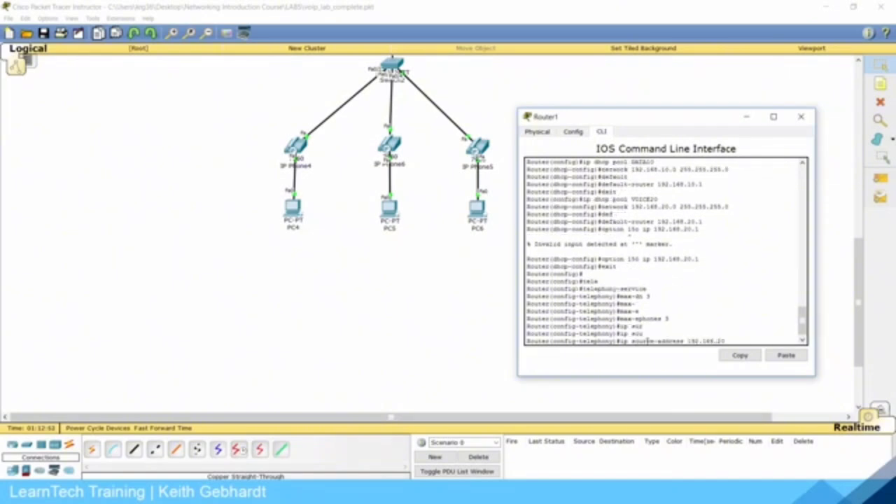
text(.1 port 2000)
key(Return)
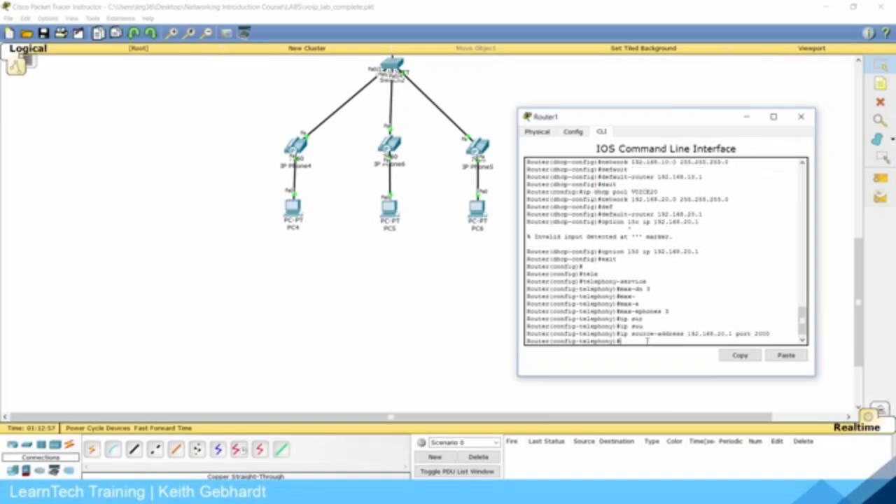
key(Return)
Create ephone-dn 1 and assign it number 1010.
text(ephone-dn 1)
key(Return)
text(number 1001)
key(Return)
Create ephone-dn 2 and assign it number 1020.
key(Up)
key(Up)
key(BackSpace)
text(2)
key(Return)
key(Up)
key(Up)
key(BackSpace)
key(BackSpace)
text(20)
key(Return)
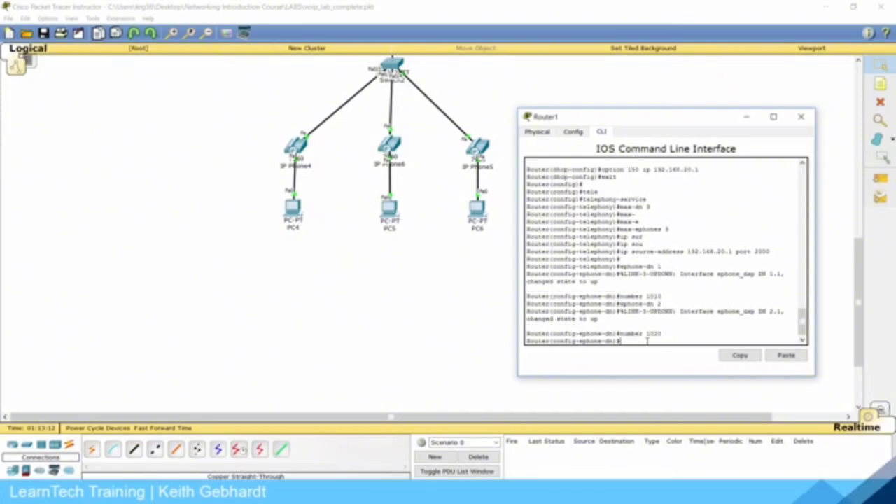
Create ephone-dn 3 with number 1030 and return to global configuration mode.
key(Up)
key(Up)
key(BackSpace)
text(3)
key(Return)
key(Return)
key(Up)
key(Up)
key(BackSpace)
text(30)
key(Return)
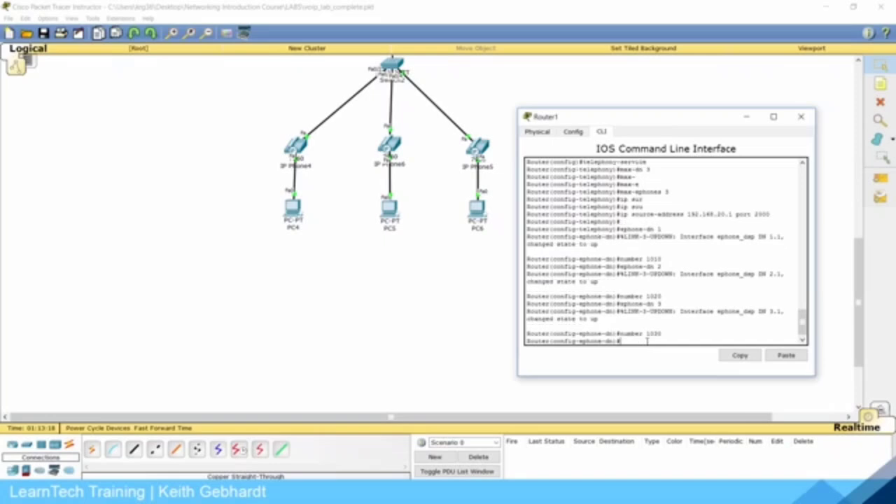
key(Return)
text(exit)
key(Return)
Configure ephone 1 as type 7960 with button 1:1.
text(ephone 1)
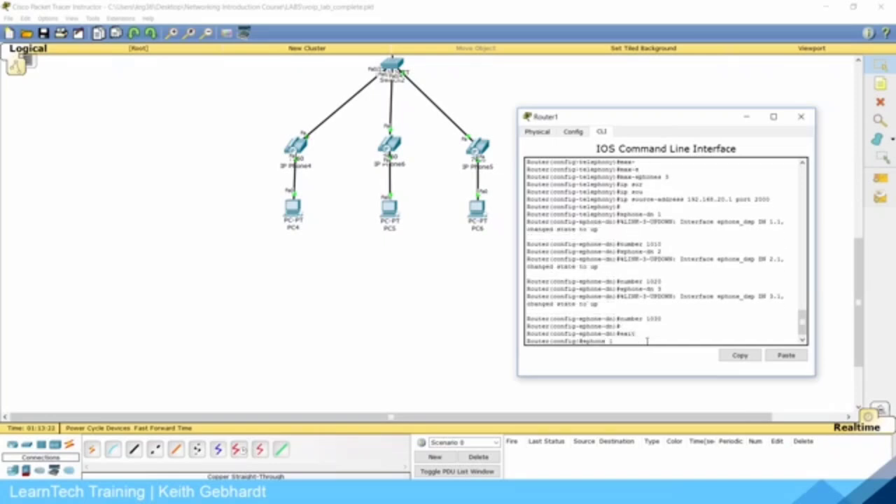
key(Return)
text(t)
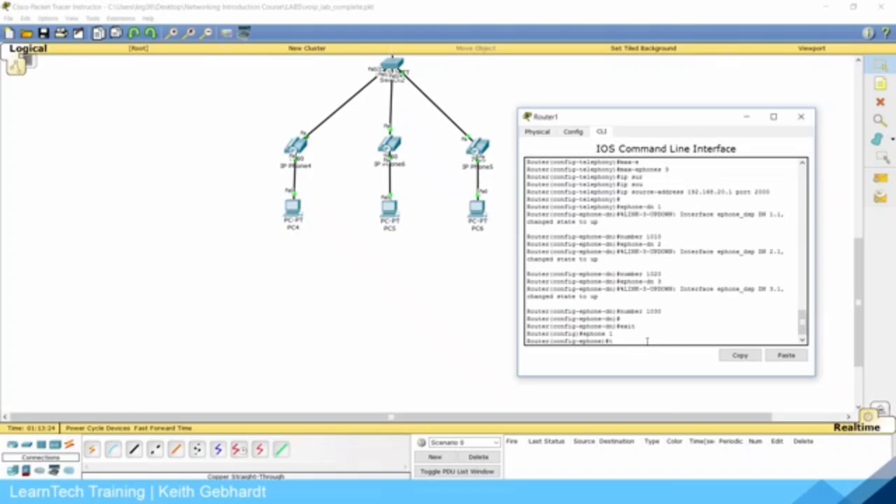
text(ype 7960)
key(Return)
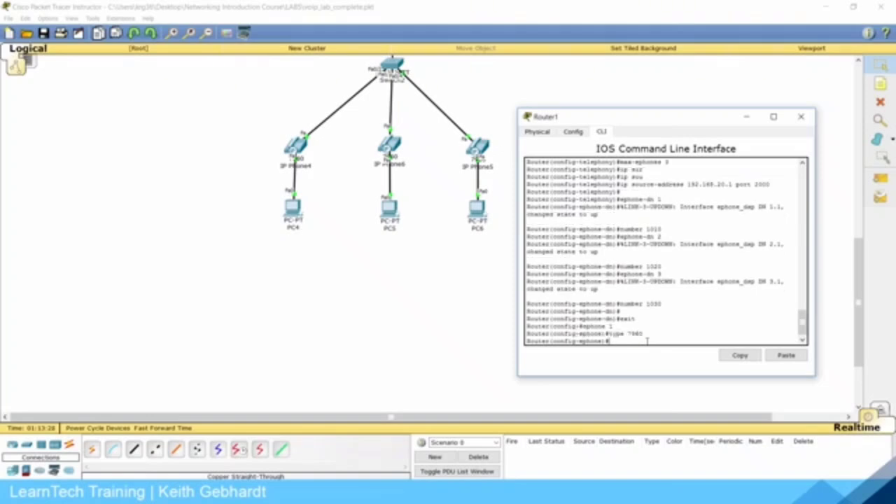
text(button 1:1)
key(Return)
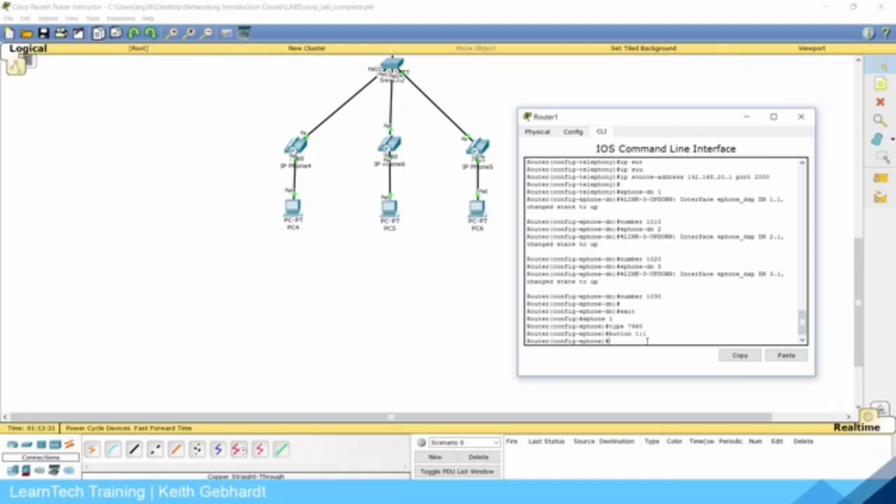
Configure ephone 2 as type 7960 with button 1:2.
text(ephone 2)
key(Return)
text(type 79)
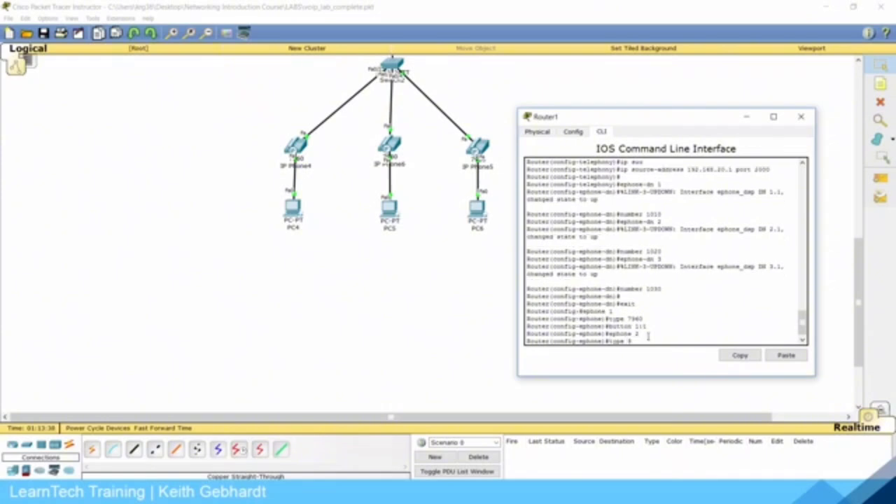
text(60)
key(Return)
text(button)
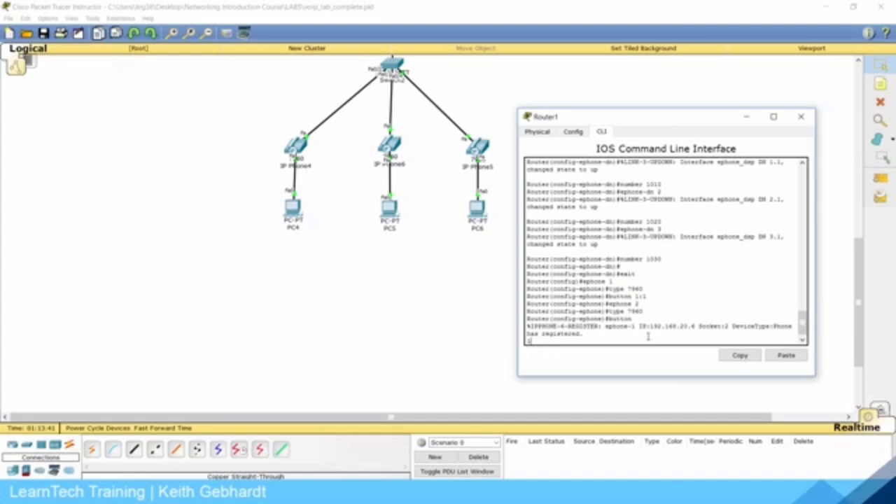
key(Return)
text(but)
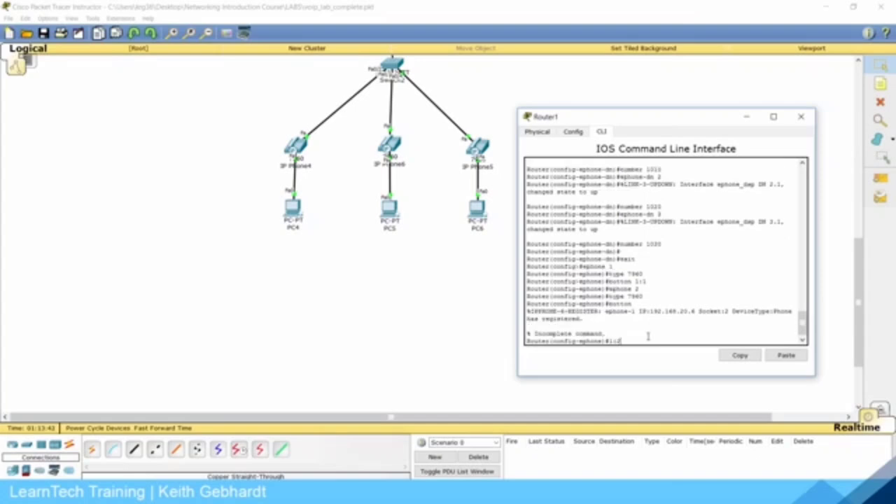
text(ton 1:2)
key(Return)
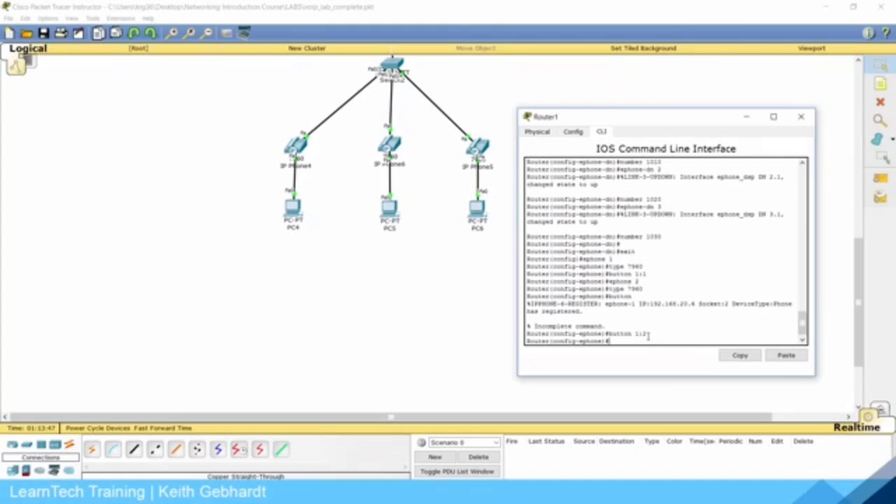
Configure ephone 3 as type 7960 with button 1:3.
text(ephone 3)
key(Return)
text(typ)
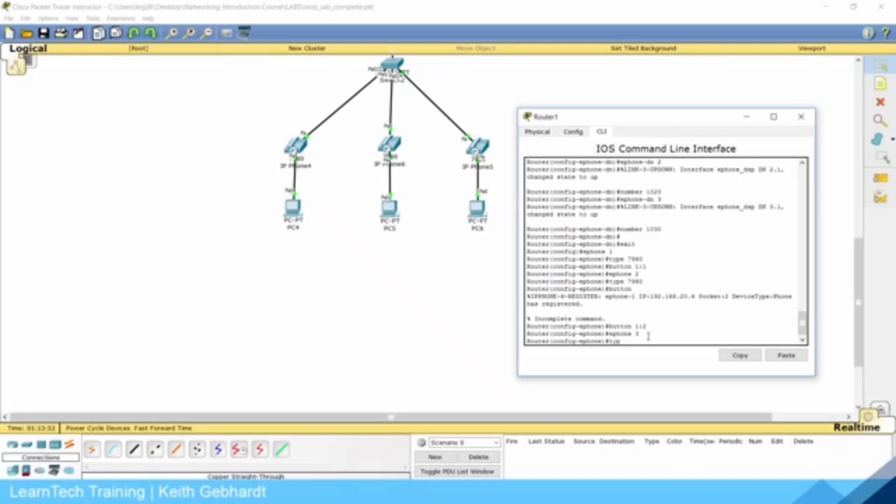
text(e 7960)
key(Return)
text(button 1:3)
key(Return)
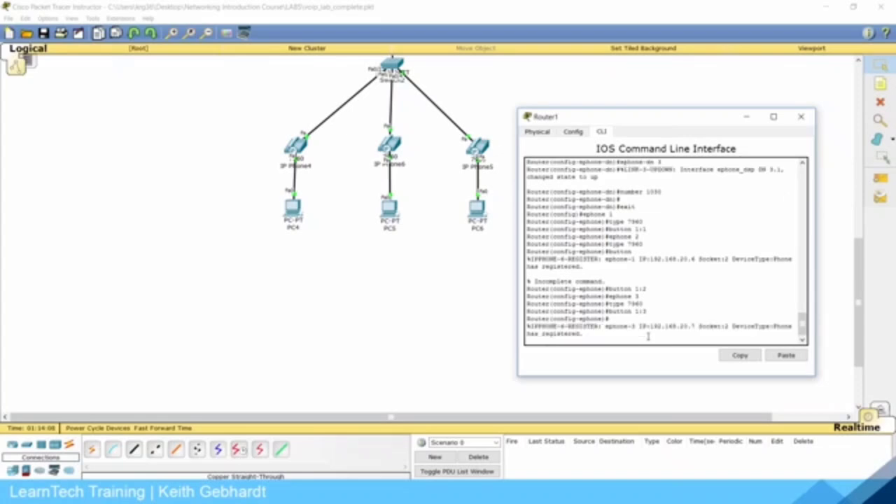
End configuration mode and copy the router's running-config to startup-config, accepting the default destination filename.
scroll(448, 288, down, 1)
key(Return)
text(er(config-ephone)#e)
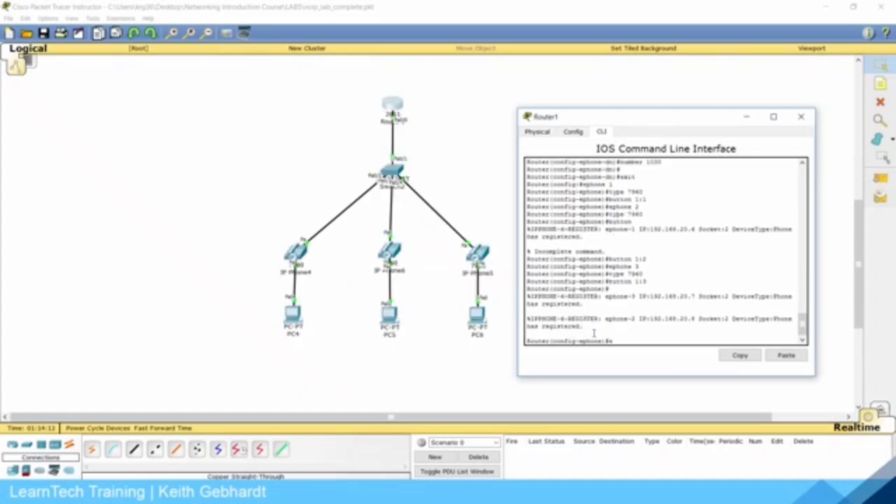
text(nd)
key(Return)
key(Return)
text(copy)
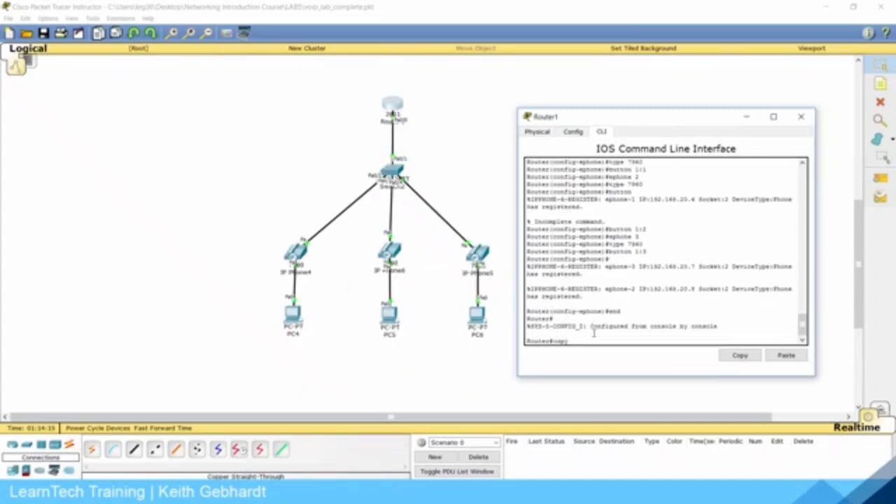
text( run)
key(Tab)
text(st)
key(Tab)
key(Return)
key(Return)
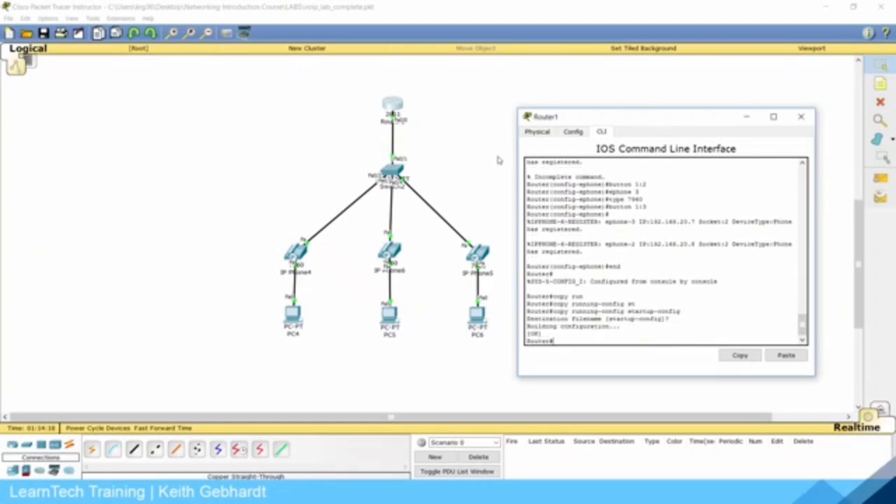
Open IP Phone4's graphical phone interface and move its window clear of the switch and the other phones.
drag(652, 120, 665, 121)
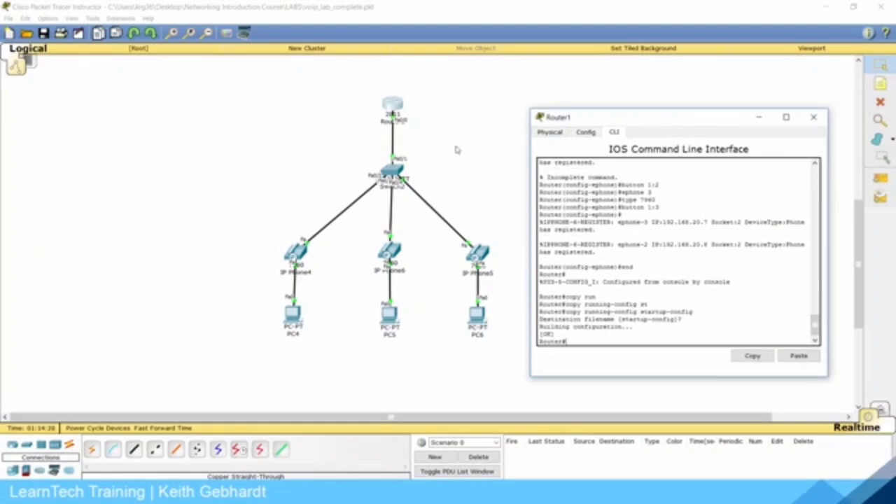
click(299, 253)
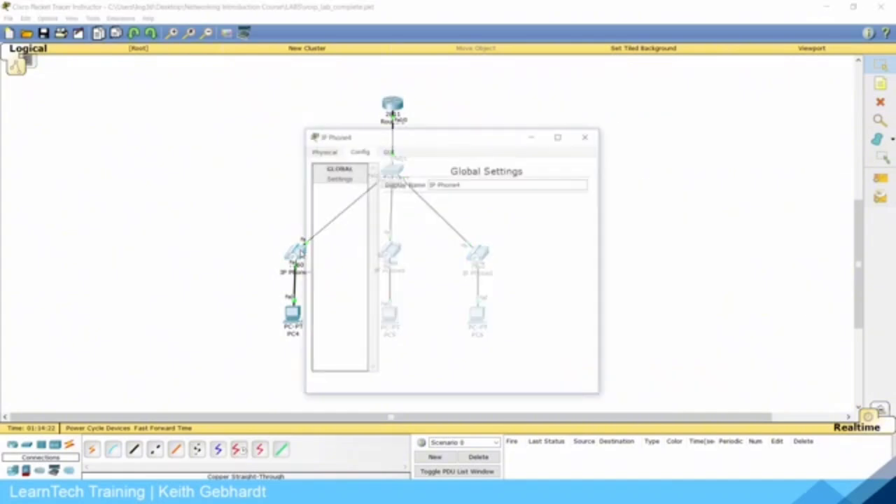
click(389, 152)
drag(443, 146, 203, 144)
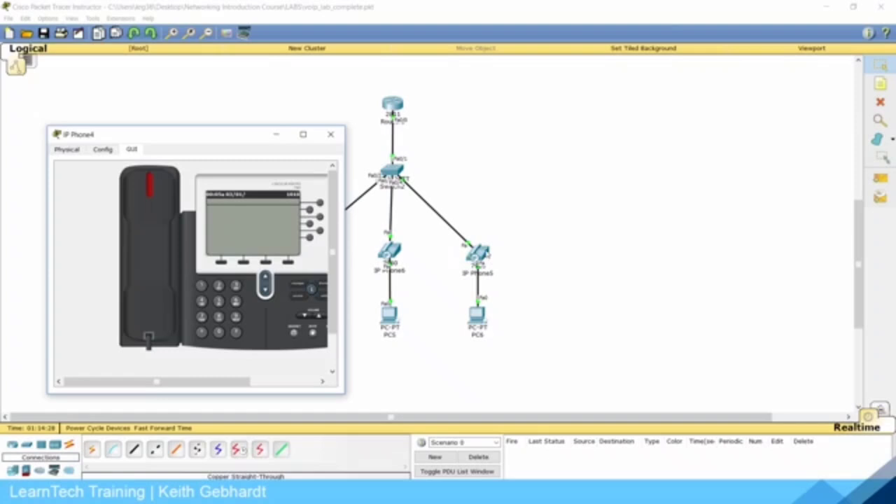
Open IP Phone5's graphical phone interface and move its window clear of IP Phone6.
click(478, 254)
click(388, 150)
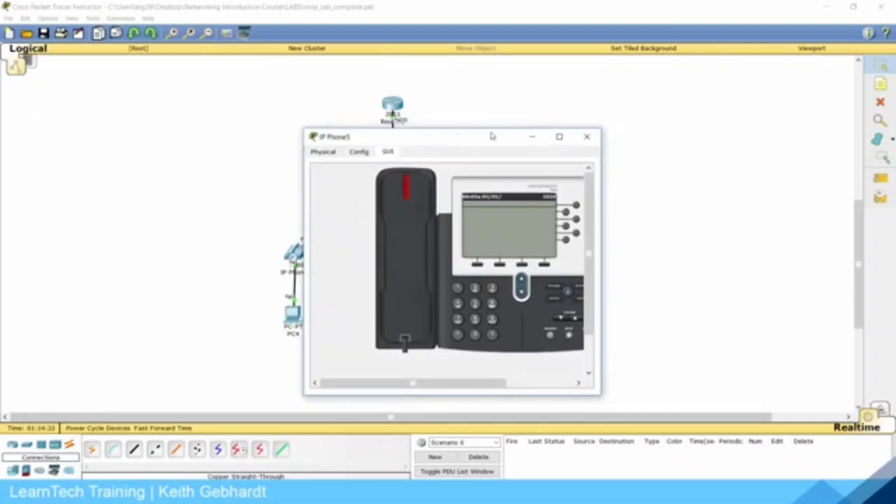
drag(492, 135, 586, 123)
Open IP Phone6's phone interface and close it again, and show the IP Phone5 and IP Phone4 interfaces side by side.
click(391, 245)
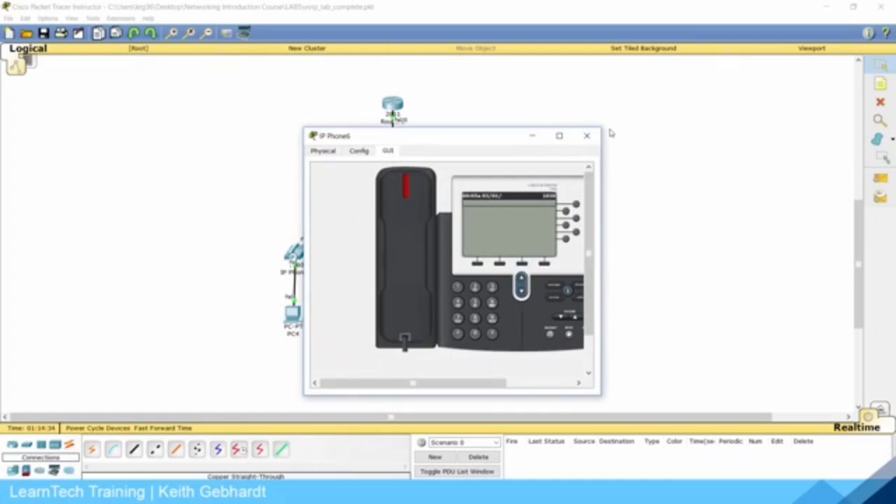
click(582, 137)
click(477, 254)
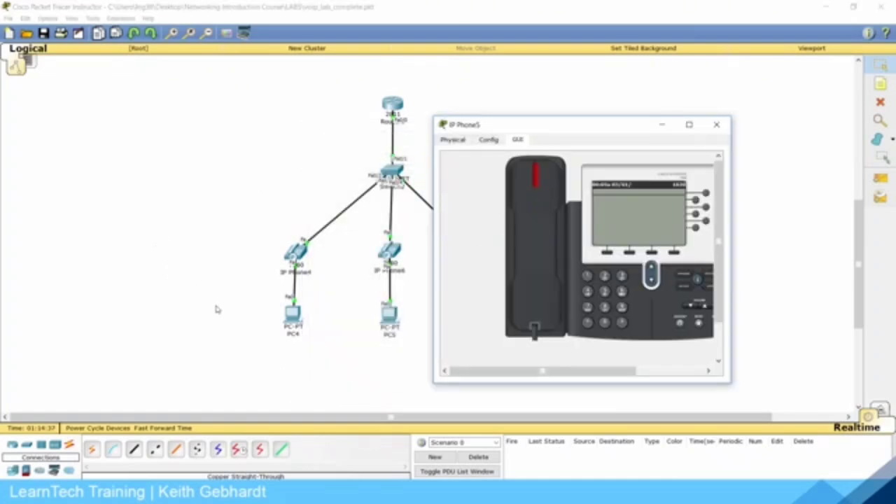
mouse_move(385, 493)
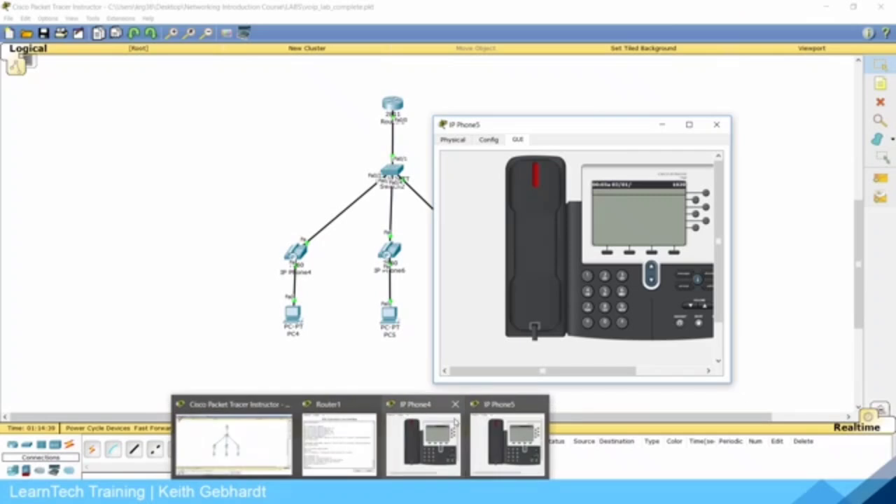
click(494, 444)
Dial extension 1020 on IP Phone4, lift its handset to place the call, and answer it on IP Phone5.
click(202, 289)
click(218, 332)
click(224, 331)
click(221, 333)
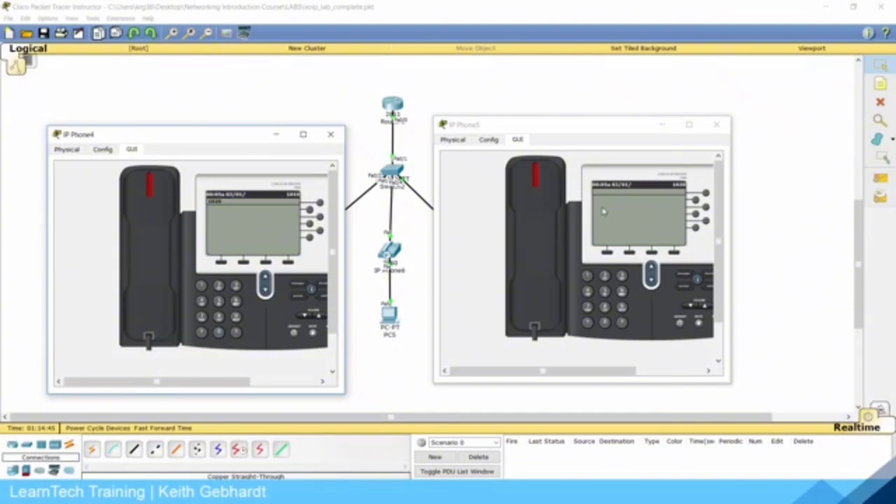
click(160, 226)
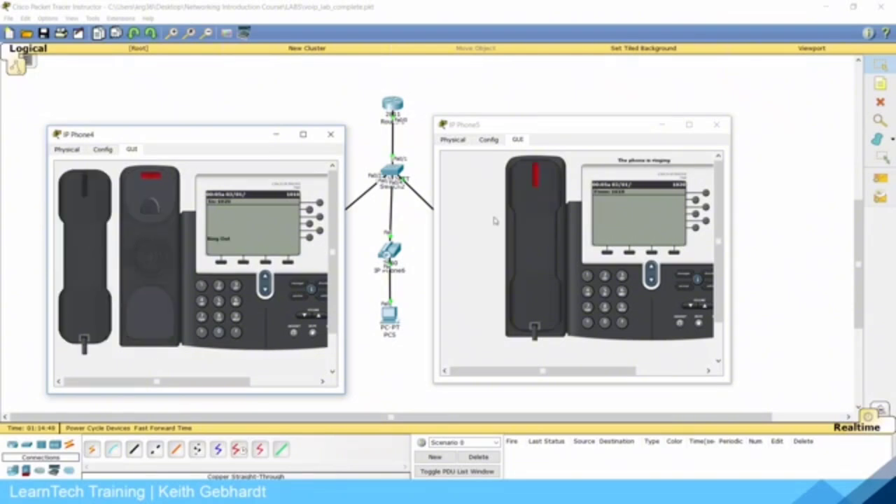
click(529, 229)
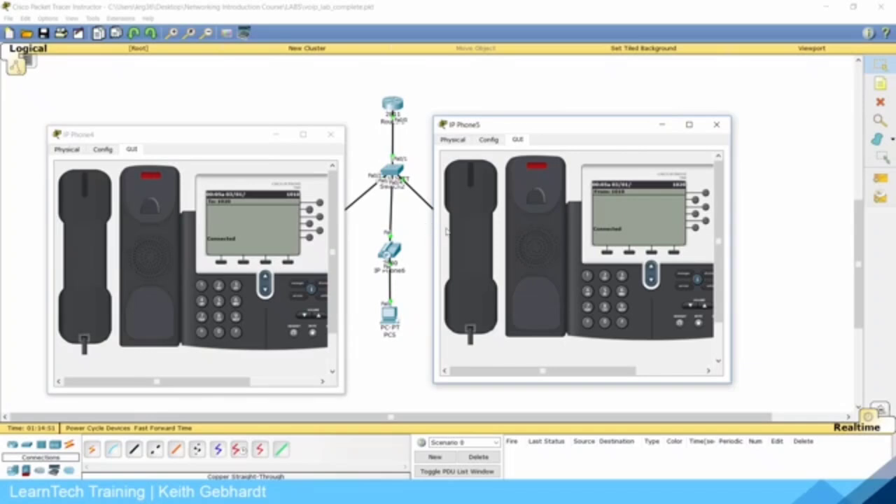
Hang up the test call on both handsets and close the IP Phone4 and IP Phone5 windows.
click(476, 237)
click(107, 243)
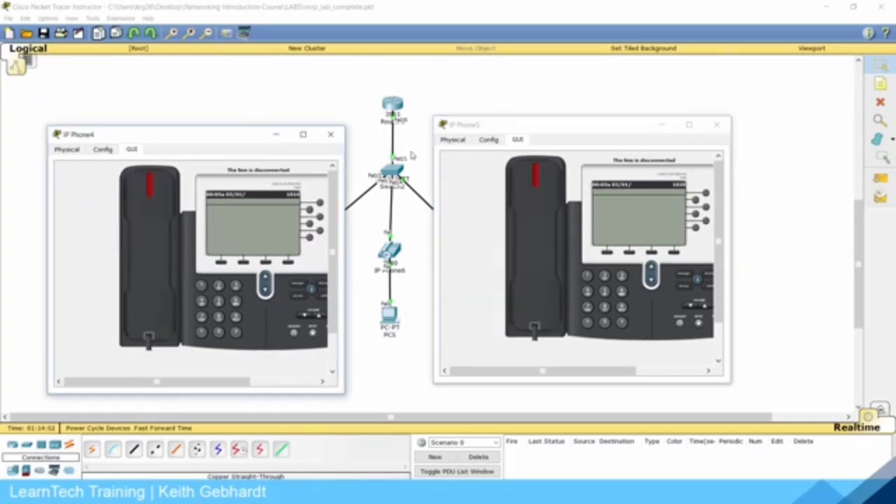
click(331, 134)
click(716, 124)
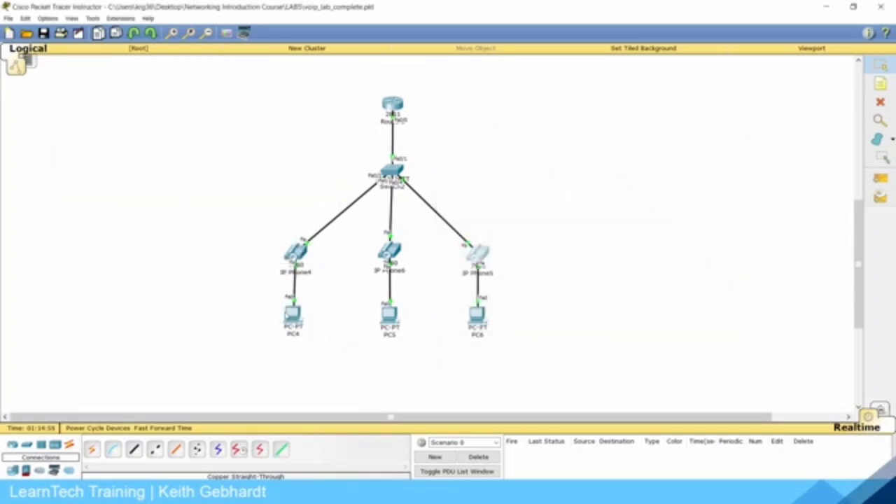
View the desktop applications of PC4 and PC6, and close both PC windows.
click(291, 315)
drag(492, 140, 699, 126)
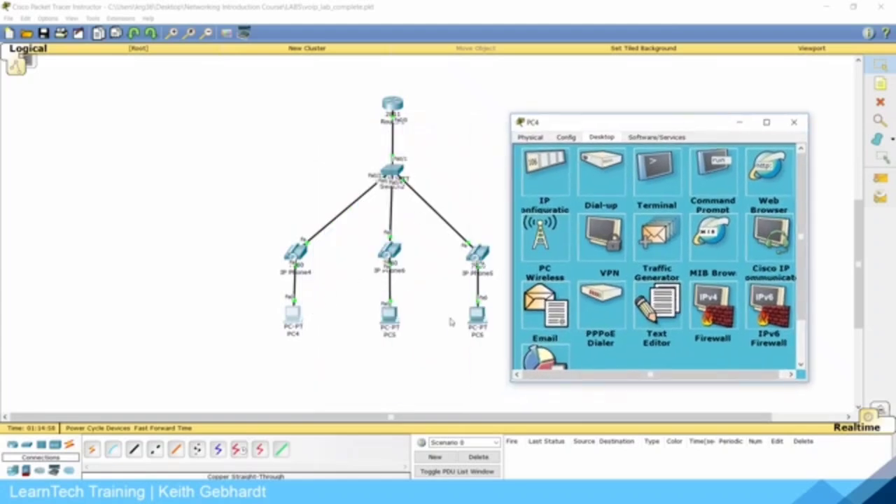
click(477, 316)
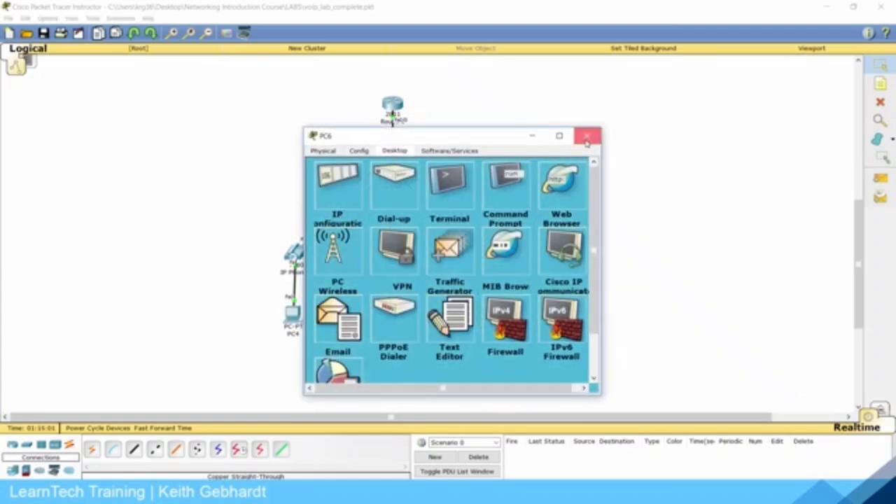
click(586, 135)
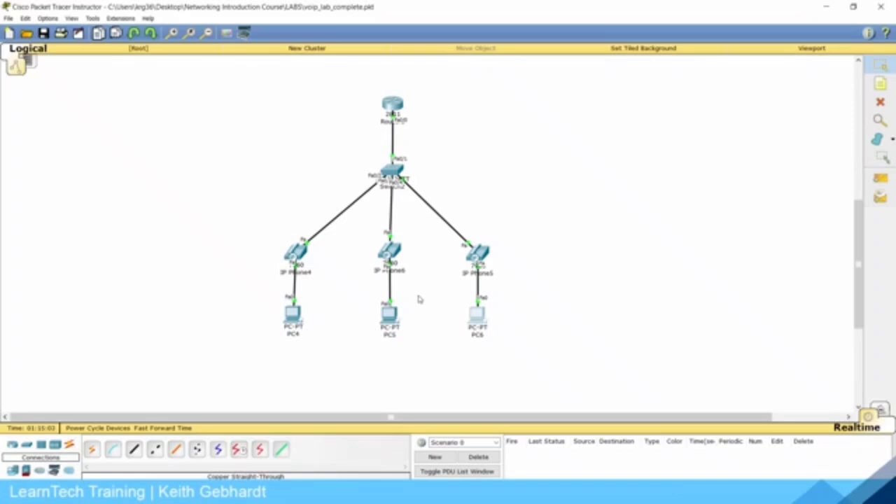